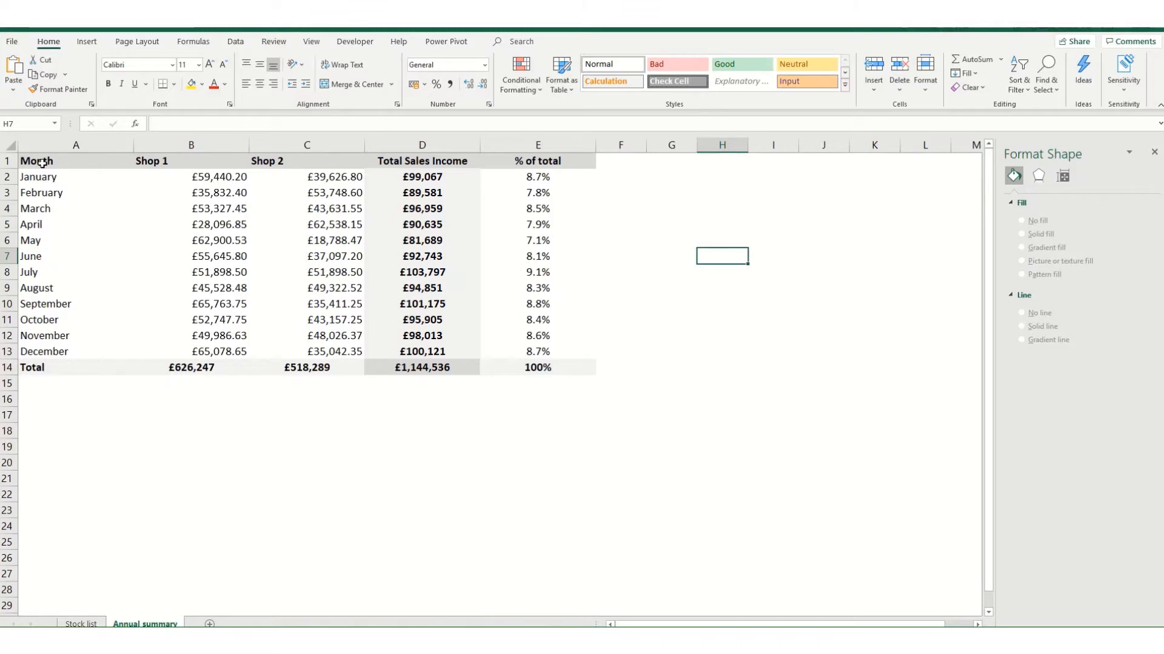
Insert a 2-D pie chart of the months and Shop 1 sales in A1:B13.
mouse_move(41, 163)
left_mouse_down()
mouse_move(198, 309)
mouse_move(206, 349)
mouse_move(224, 353)
left_mouse_up()
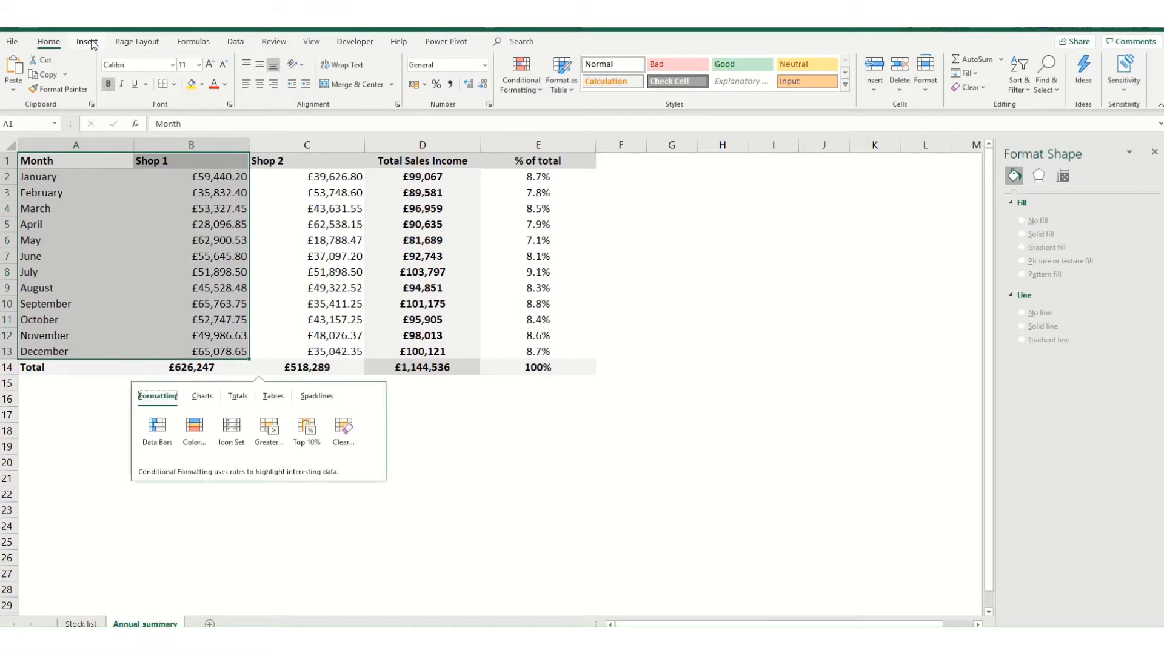
left_click(87, 42)
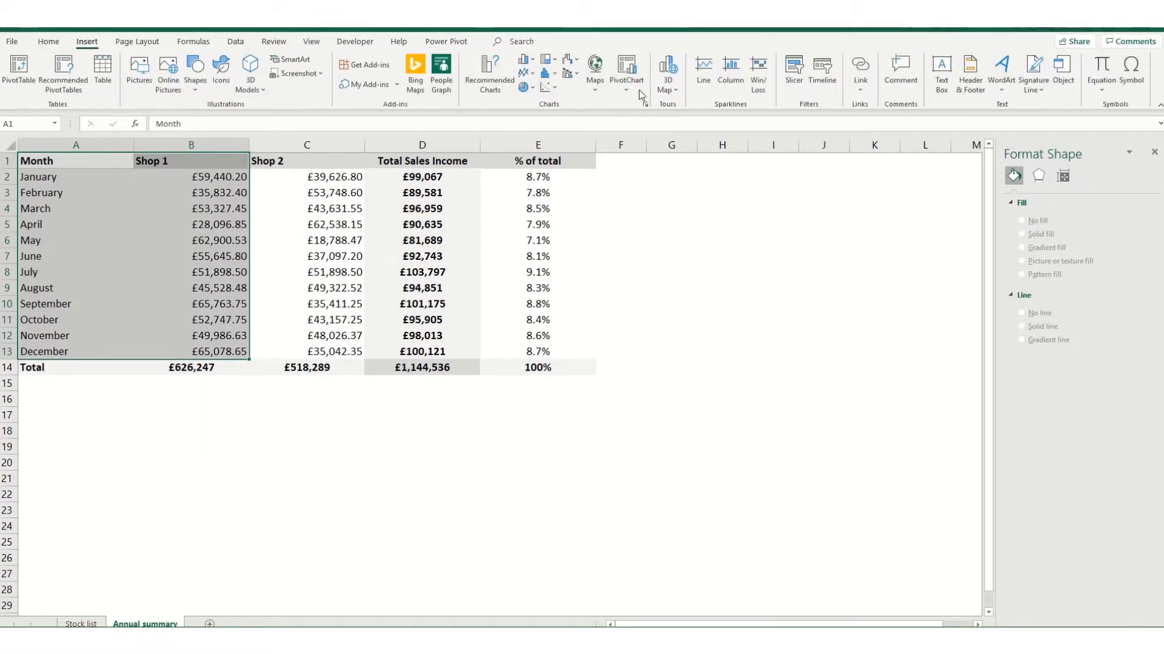
left_click(534, 90)
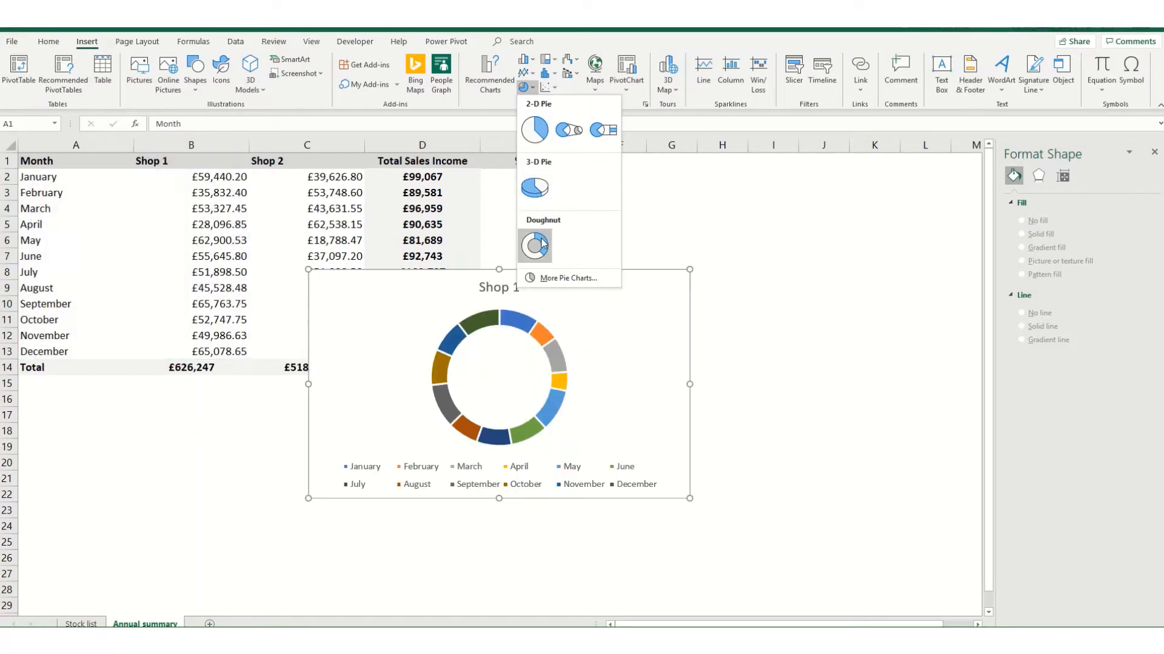
left_click(533, 130)
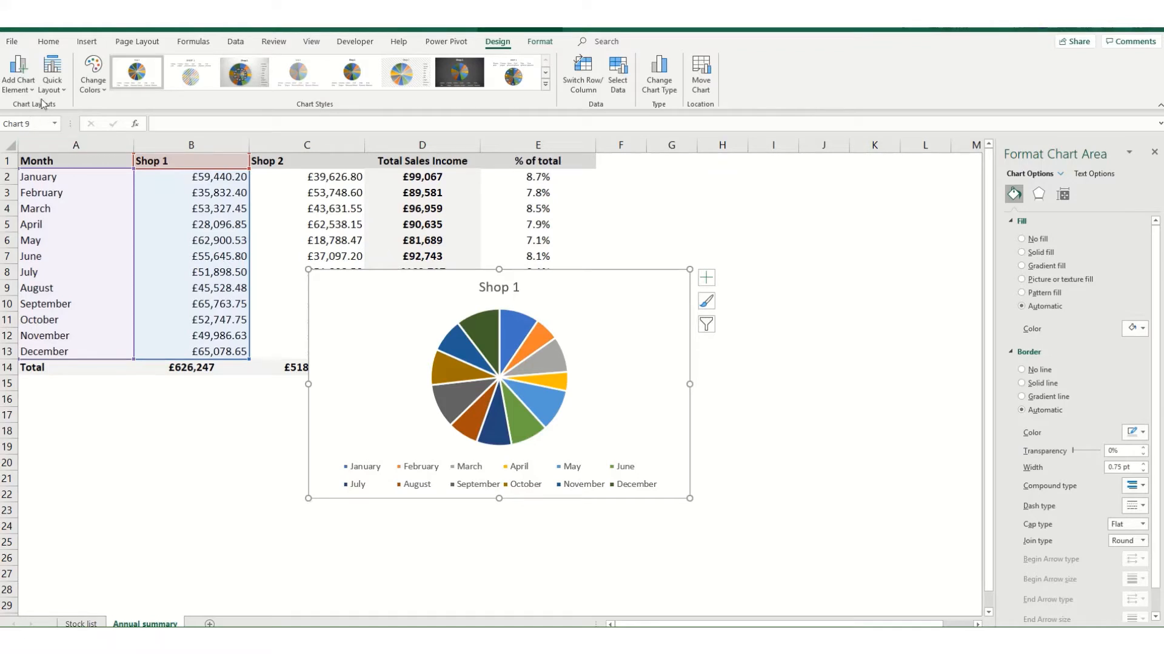
Apply chart Layout 6 to the Shop 1 pie and recolour it with the fourth colourful palette, starting with green, blue and gold.
left_click(67, 92)
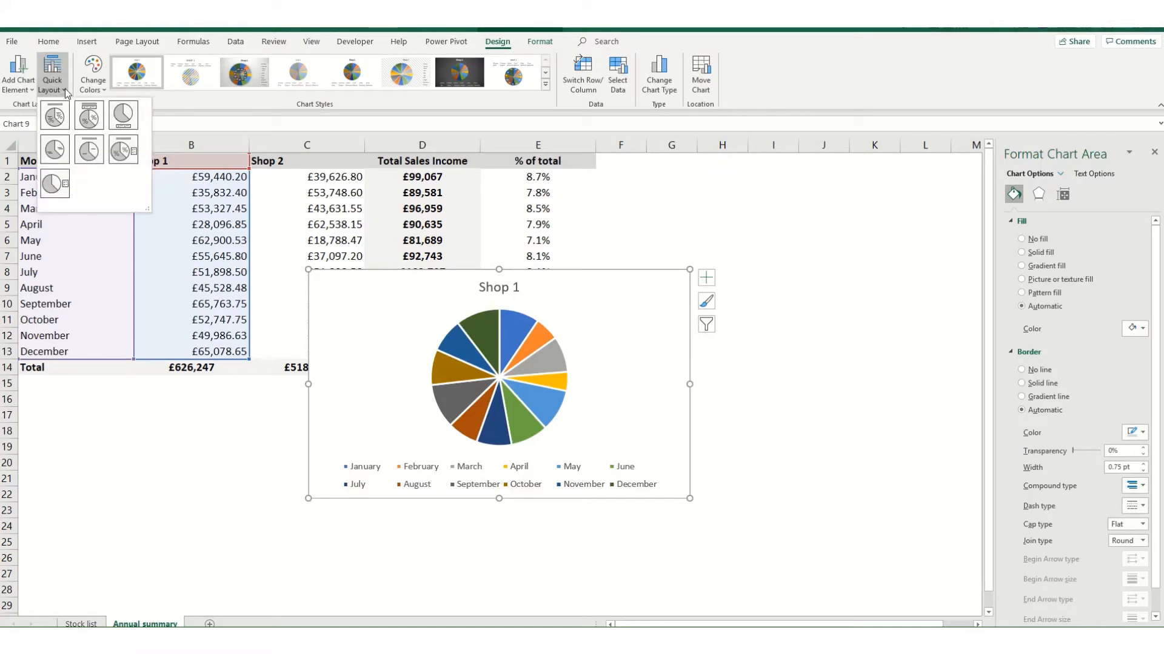
left_click(132, 150)
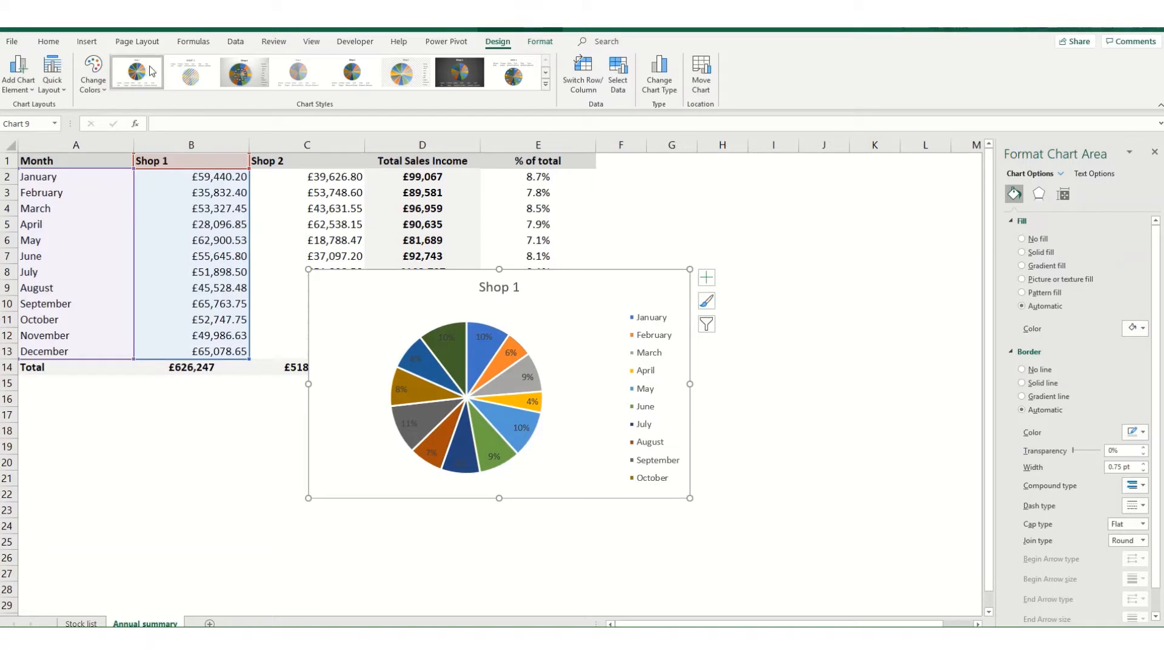
left_click(94, 89)
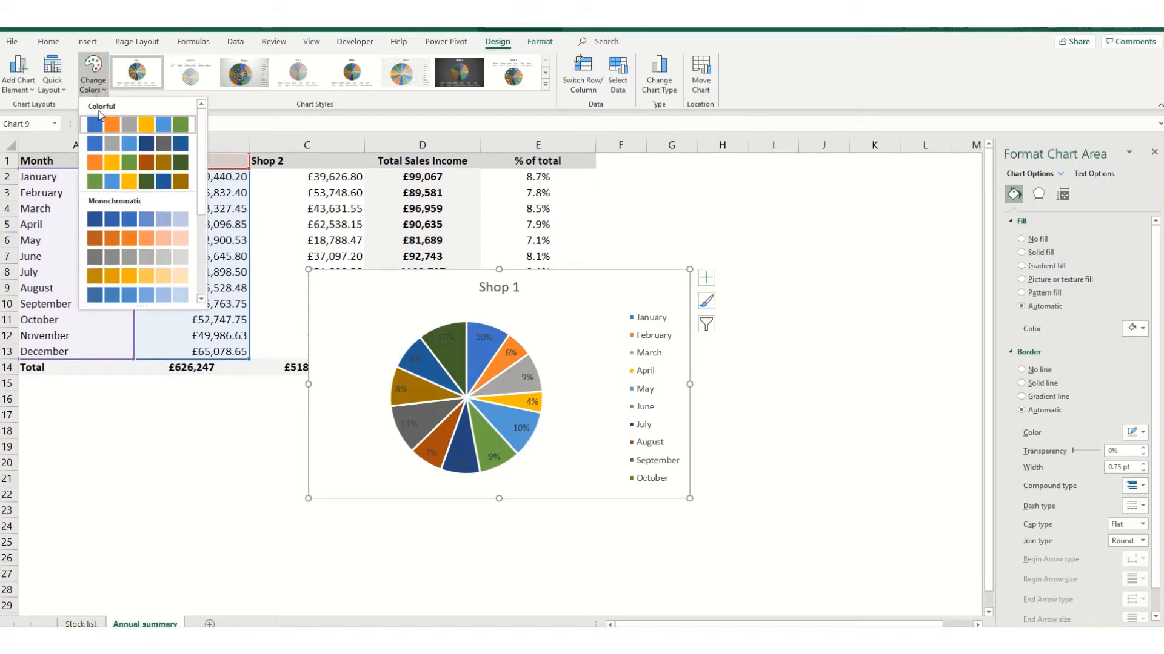
left_click(112, 181)
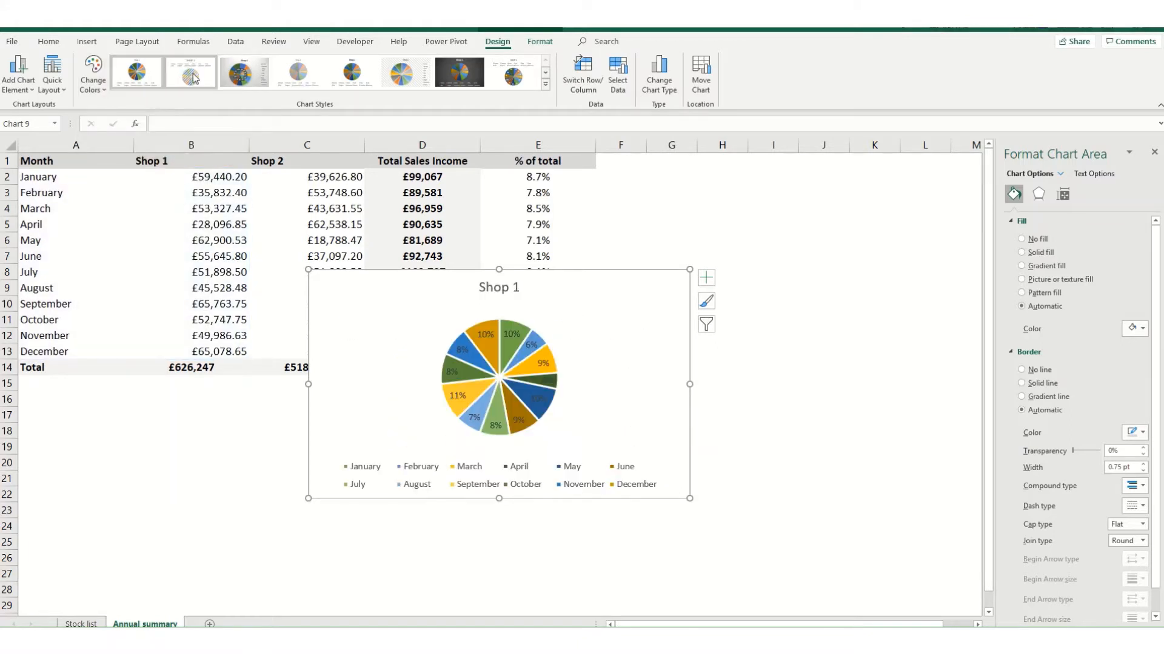
Move the pie chart off the Shop 2 and total columns, to the free space beside the sales table at about rows 2 to 16.
left_click(545, 85)
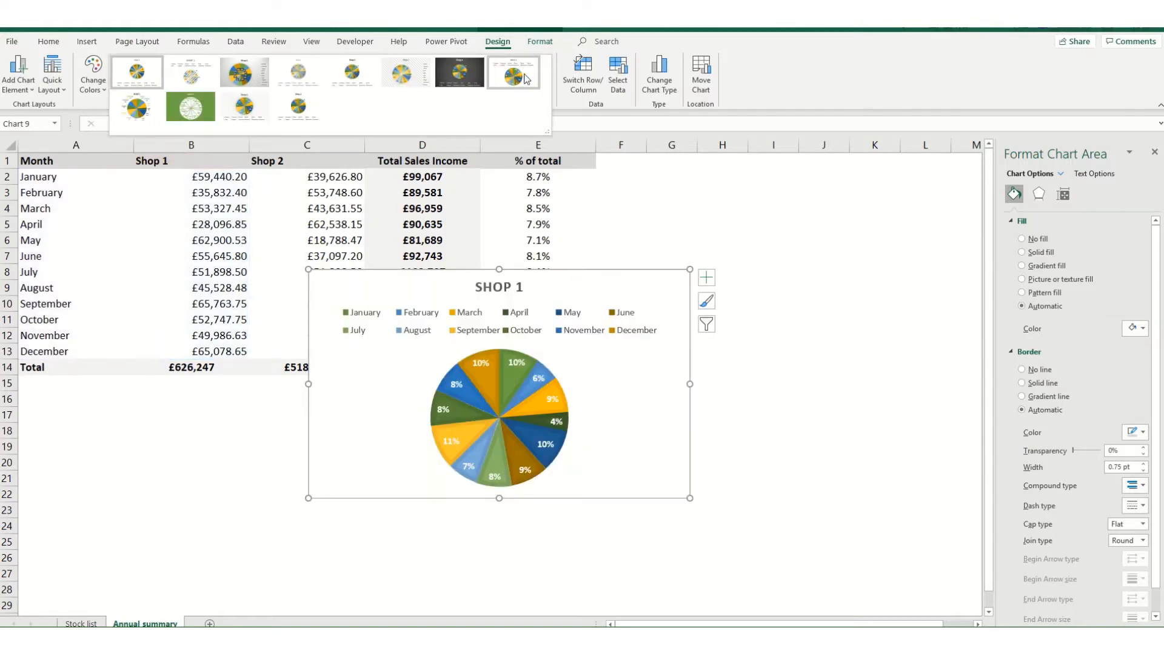
left_click(743, 208)
left_click_drag(569, 287, 812, 190)
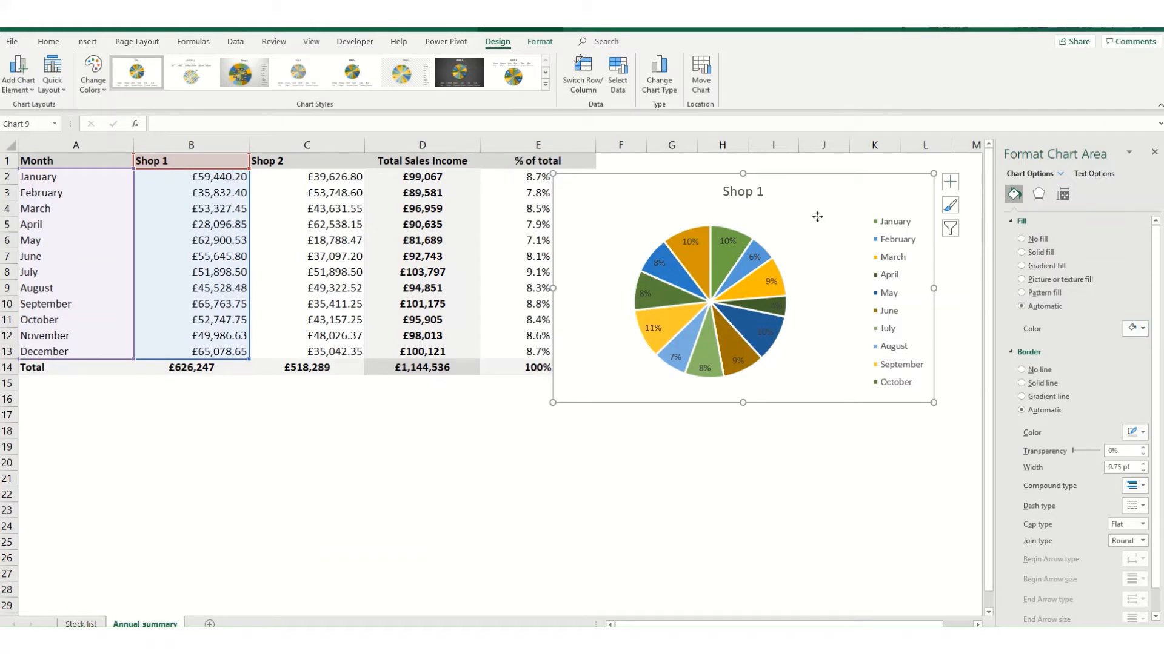
right_click(817, 217)
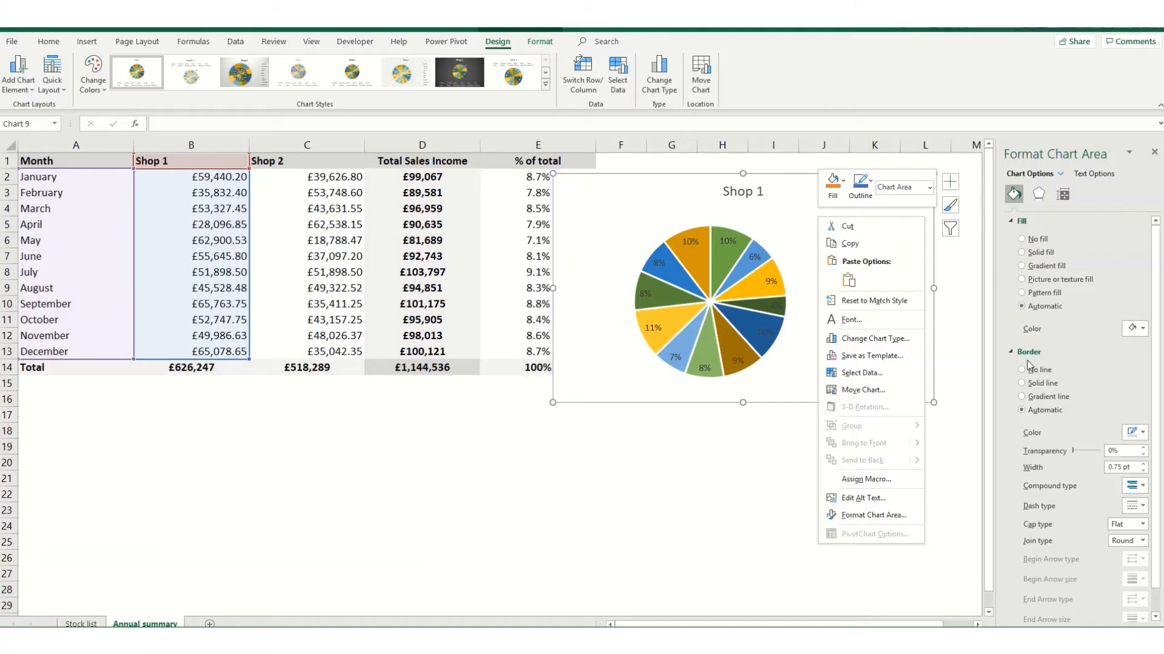
left_click(1038, 193)
left_click(1038, 193)
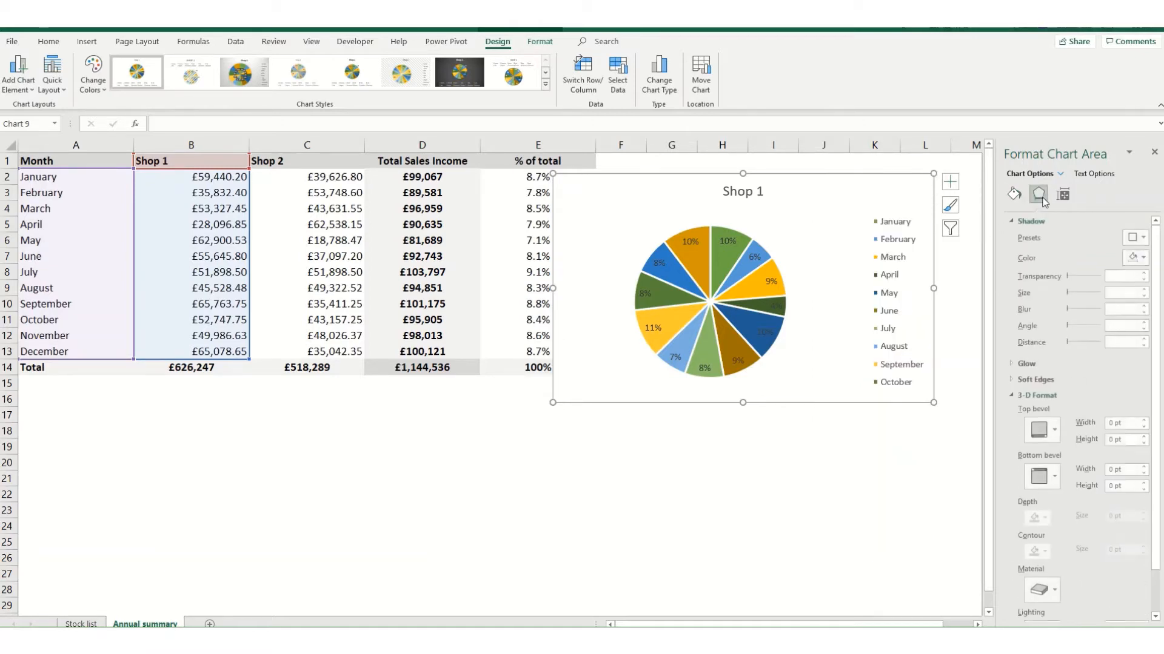
left_click(1064, 198)
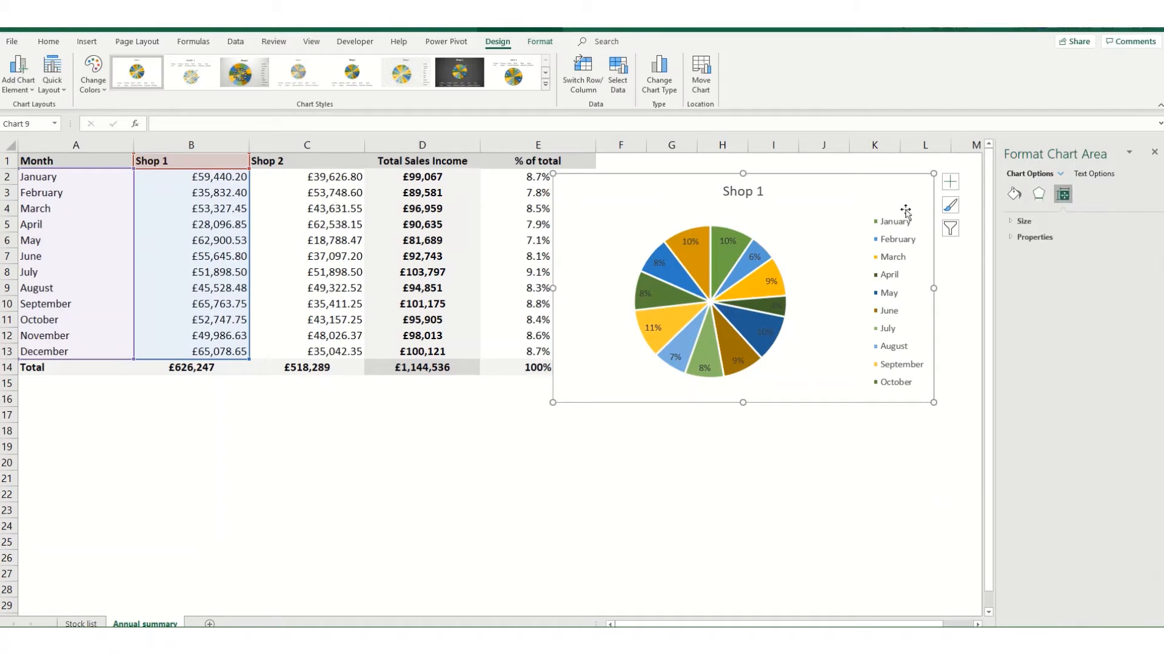
Separate all slices of the Shop 1 pie with a pie explosion of 10%.
left_click(764, 246)
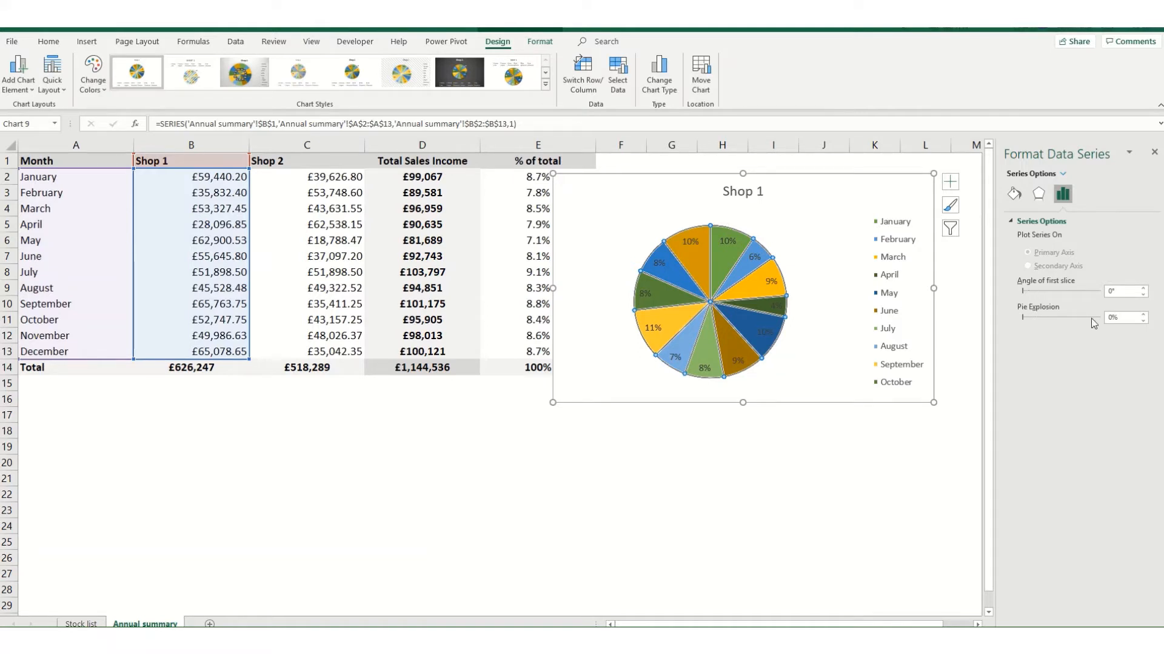
left_click(1040, 318)
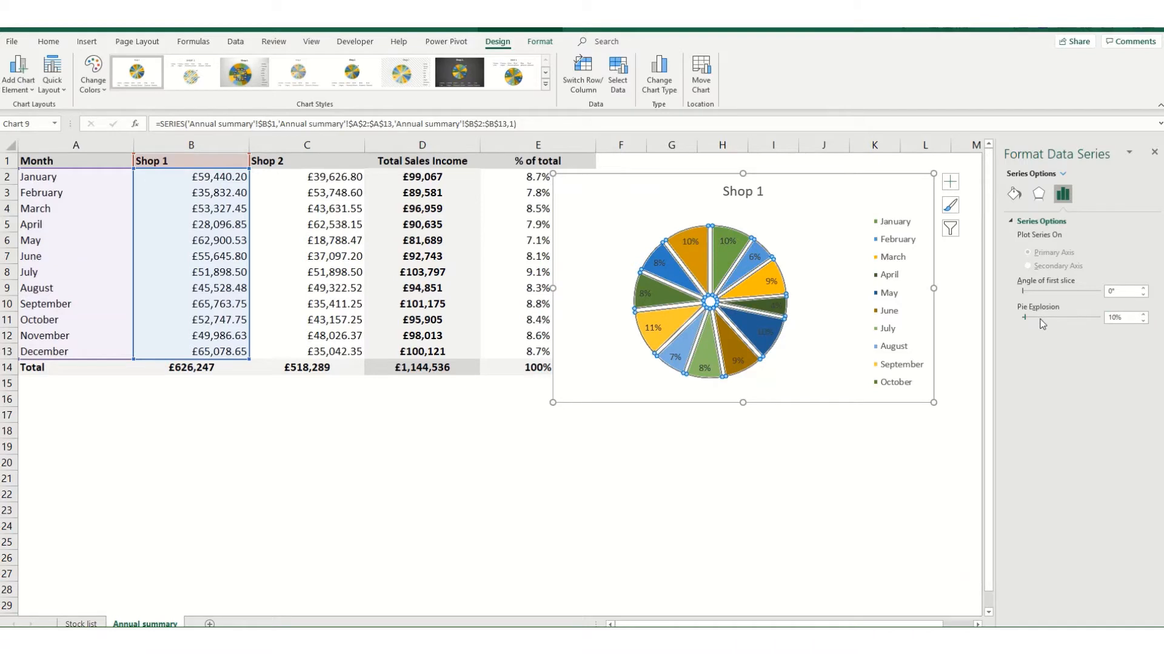
left_click(836, 355)
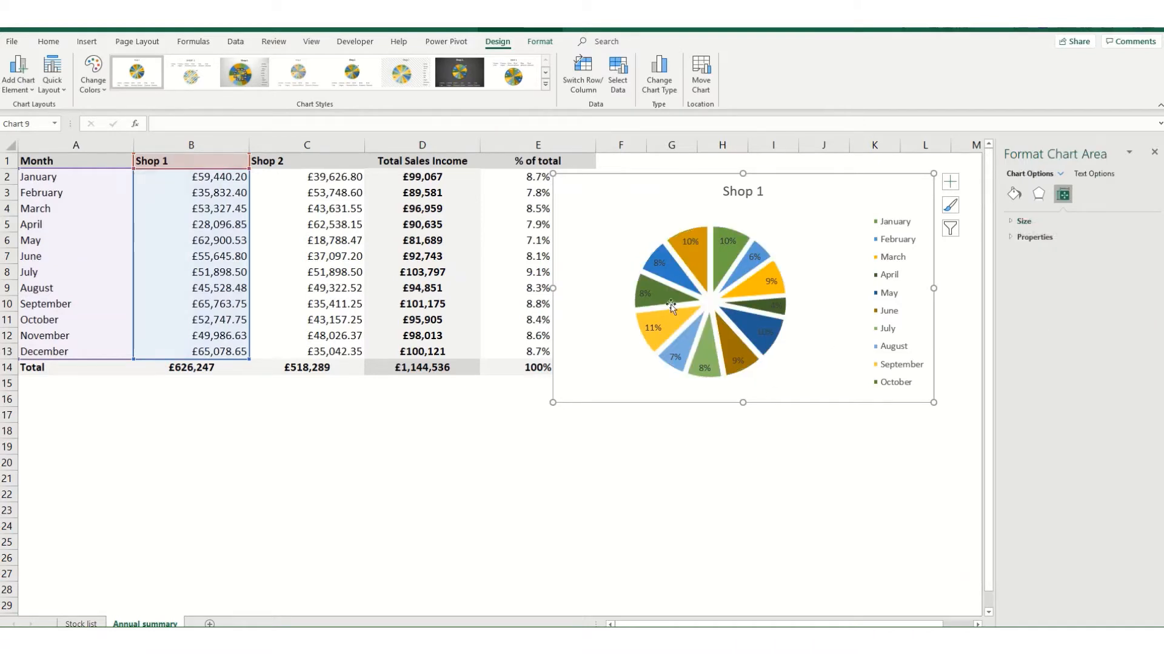
Bring the pie slices back together by reducing the pie explosion to 0%.
left_click(741, 342)
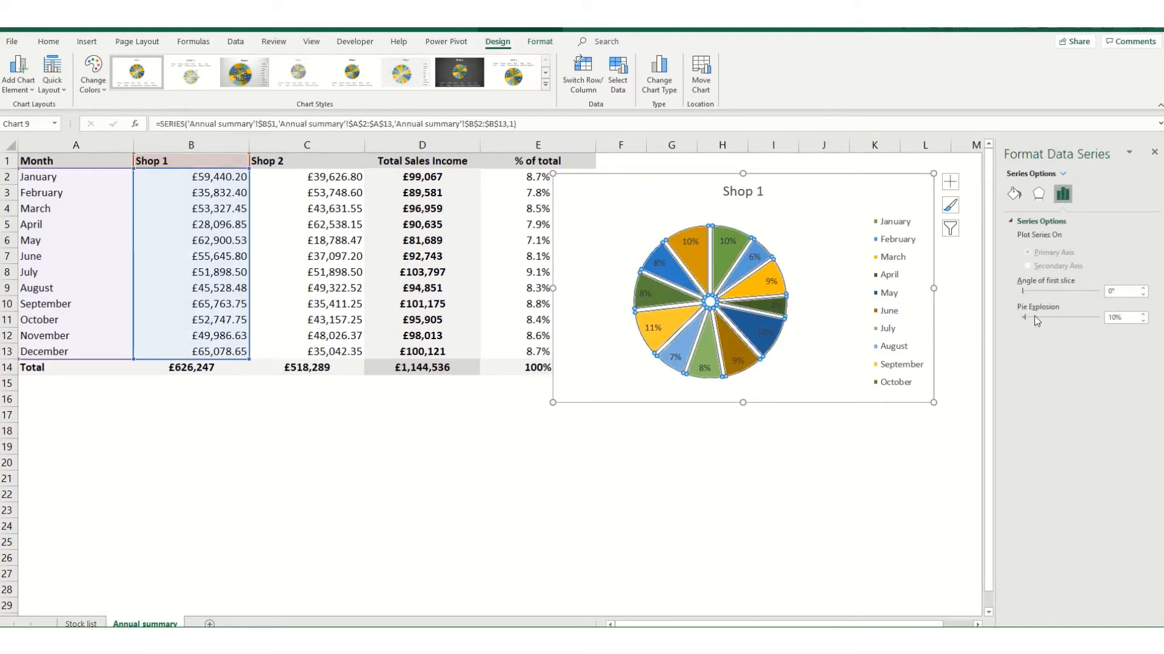
left_click(1141, 321)
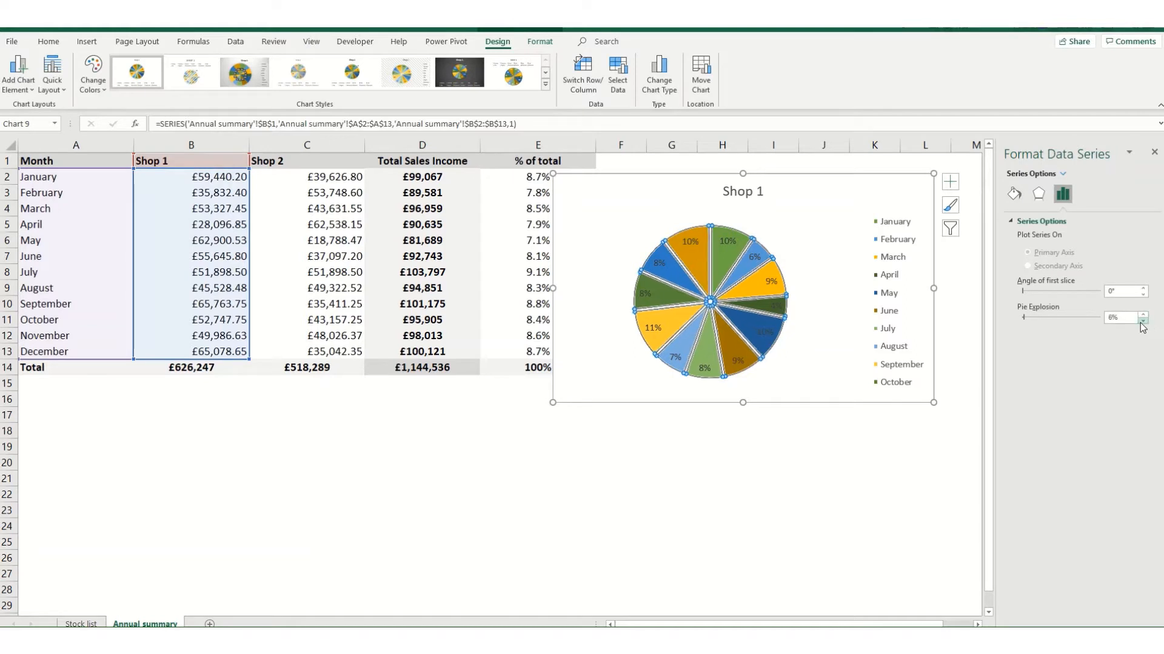
left_click(1142, 321)
left_click(1143, 315)
left_click(1143, 315)
left_click(1143, 315)
left_click(1142, 322)
left_click(1143, 322)
left_click(1143, 322)
left_click(1143, 321)
left_click(1143, 321)
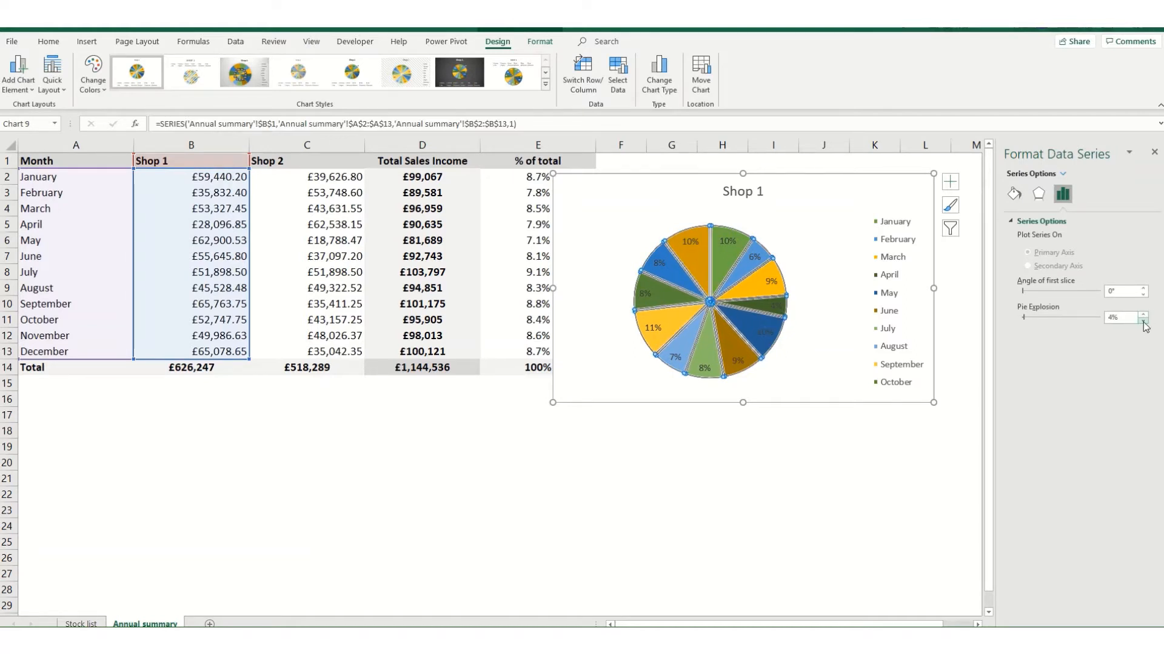
left_click(1143, 322)
left_click(1143, 322)
left_click(1142, 322)
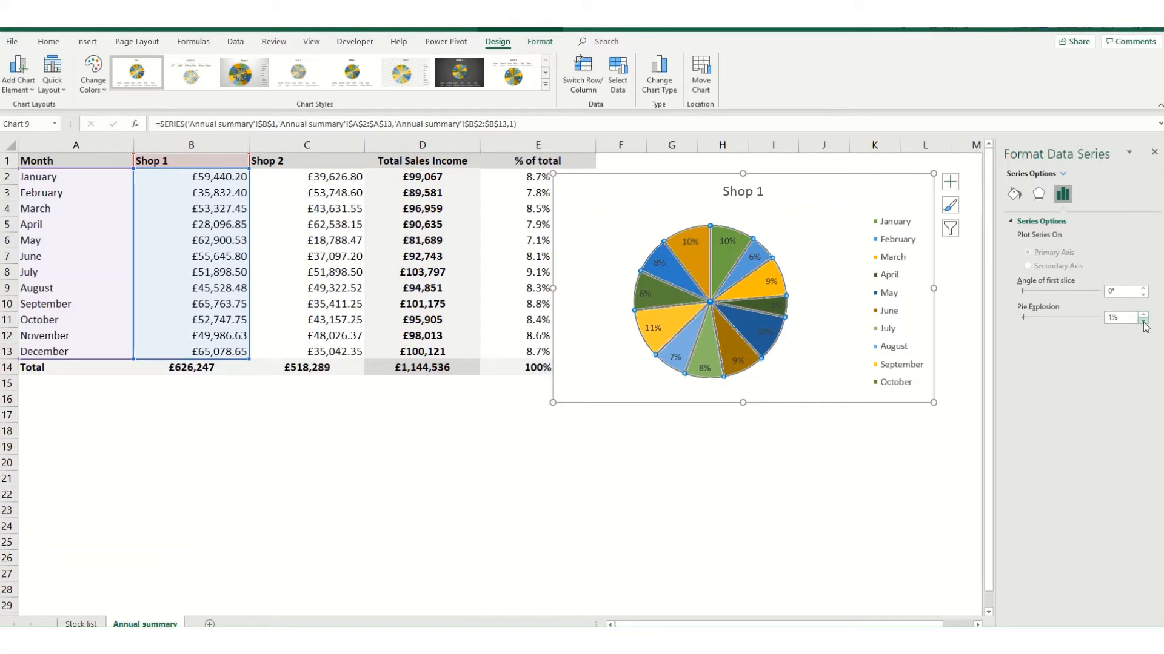
left_click(1143, 322)
Change the chart type of the Shop 1 pie chart to 3-D Pie.
right_click(780, 220)
left_click(695, 193)
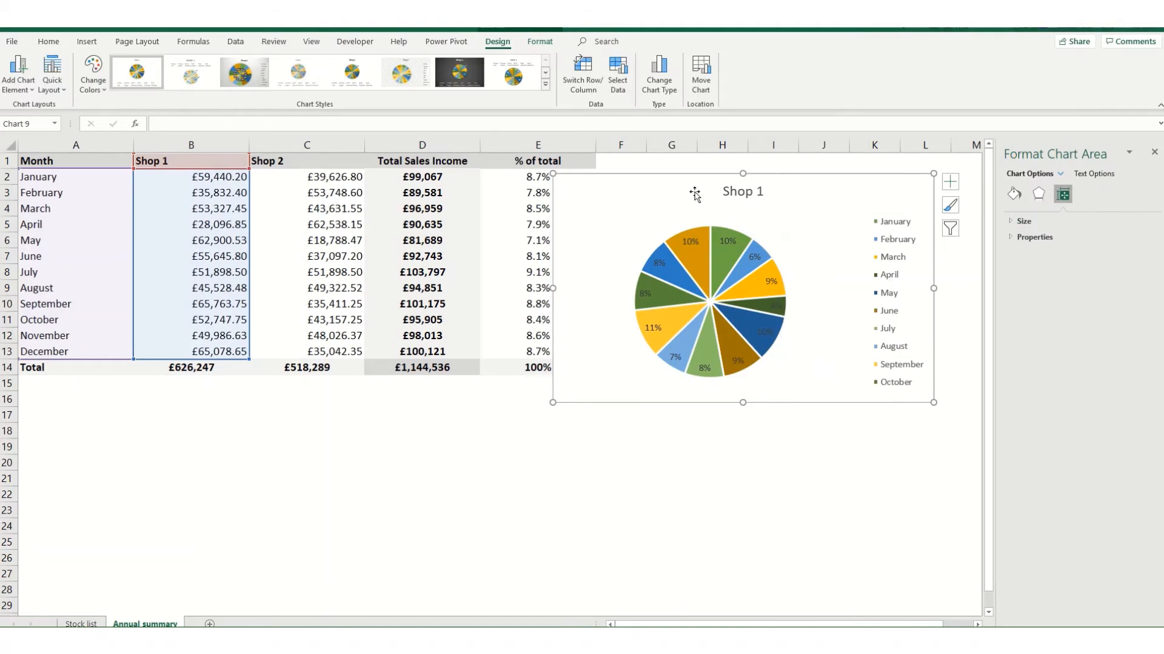
left_click(658, 76)
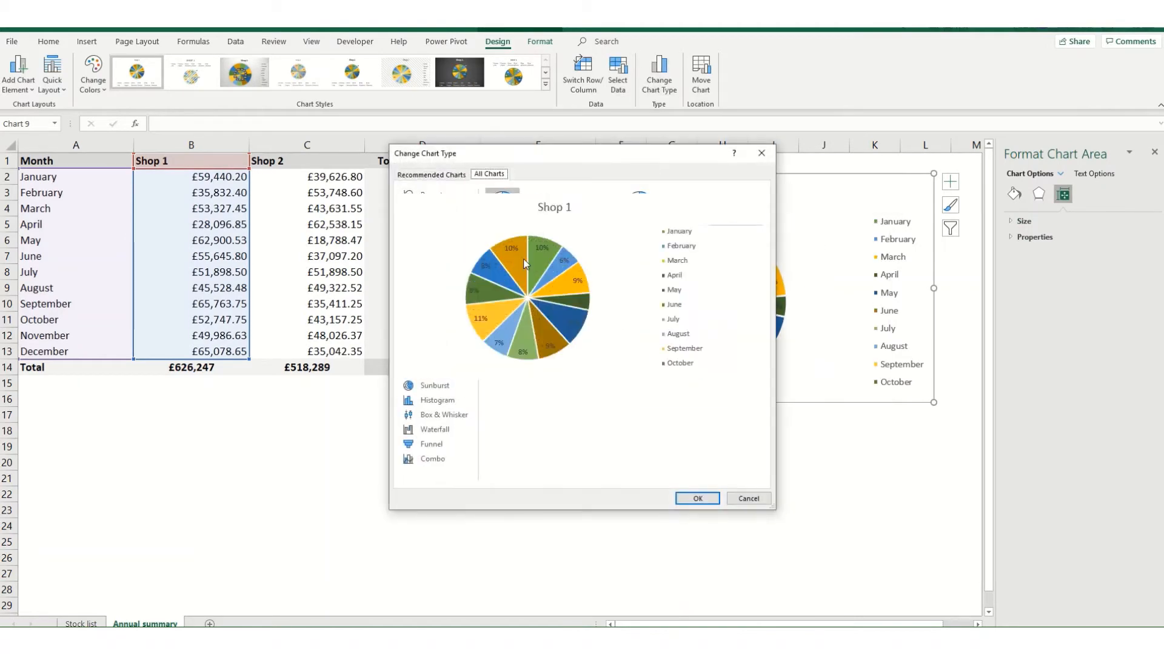
left_click(539, 202)
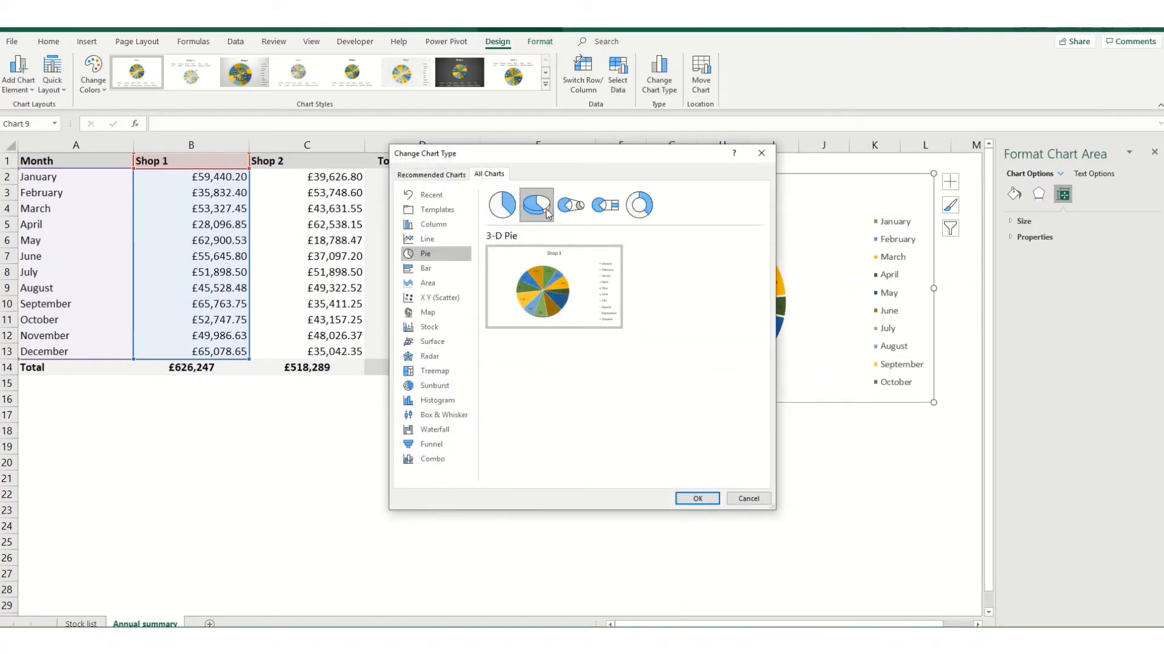
left_click(695, 496)
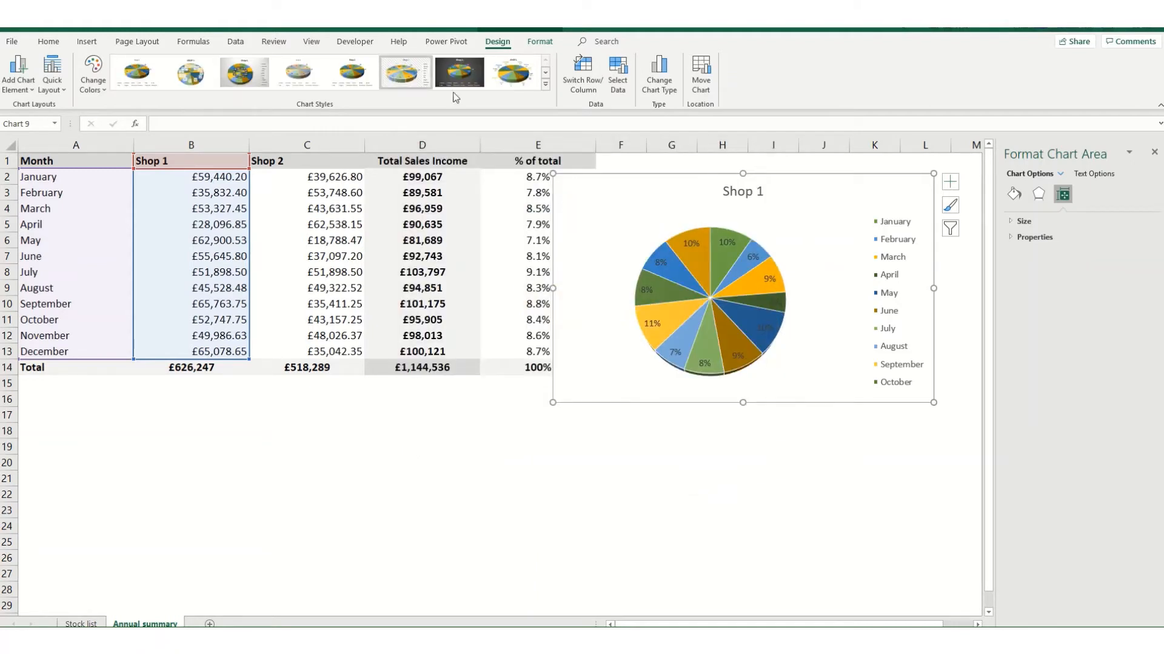
Apply the fifth chart style and Layout 6 to the 3-D pie chart.
left_click(349, 80)
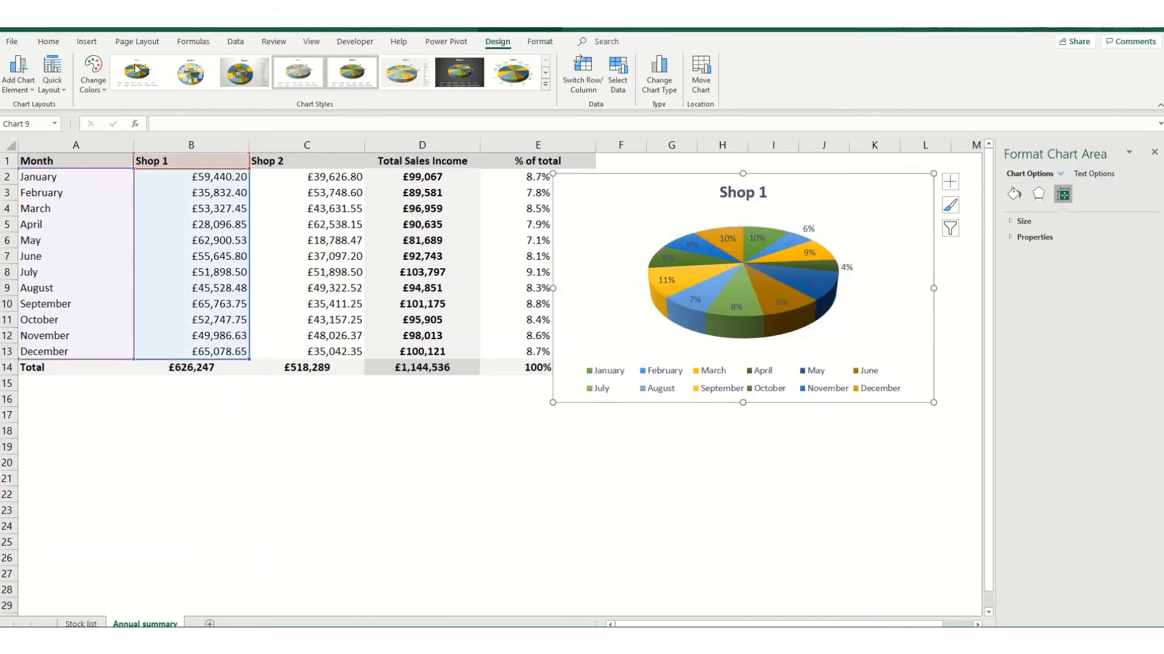
left_click(52, 75)
left_click(123, 149)
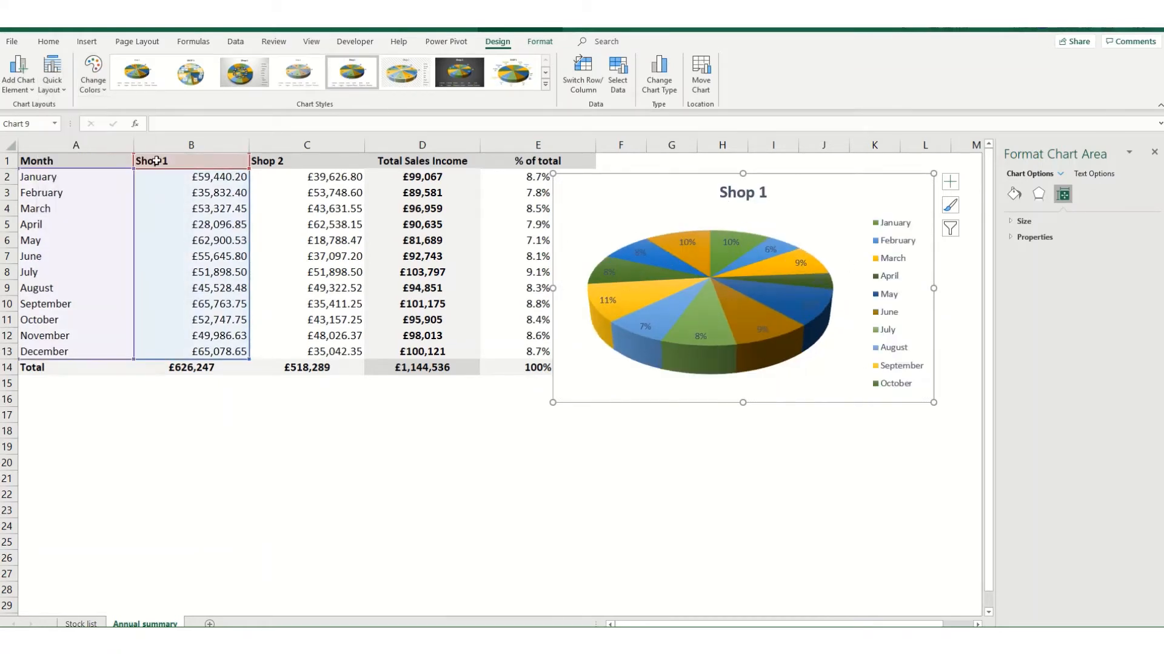
Set the pie explosion of the whole 3-D pie series to 10%.
left_click(741, 314)
left_click(1036, 273)
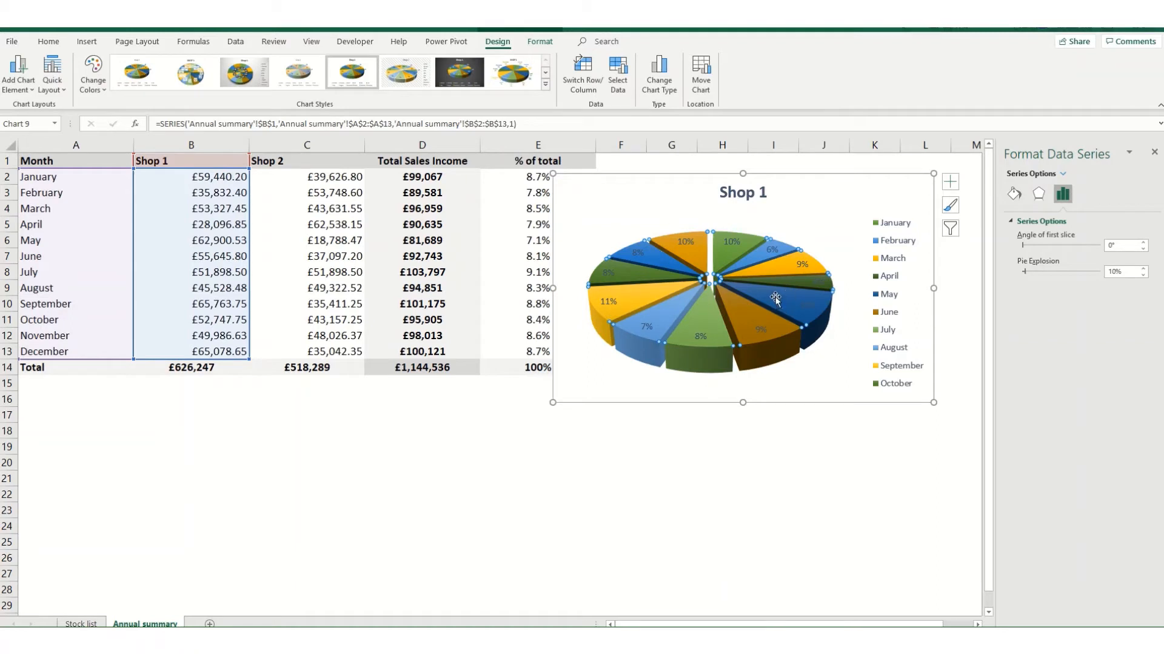
Pull only the March slice further out of the pie by setting its point explosion to 30%.
left_click(775, 262)
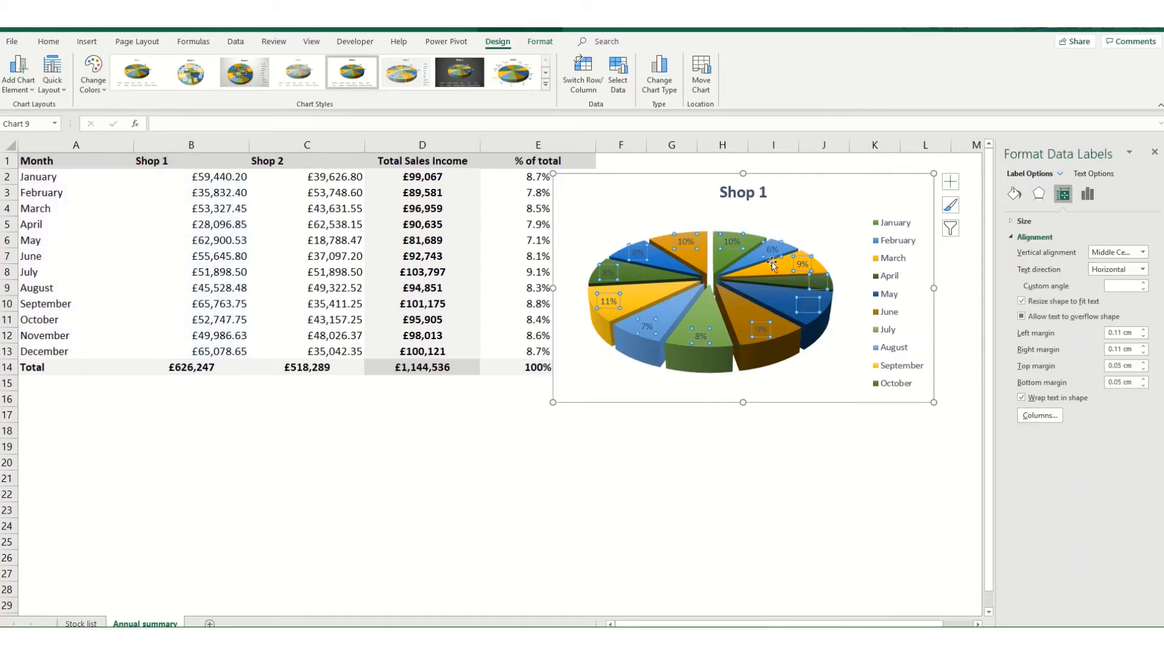
left_click(776, 268)
left_click(783, 271)
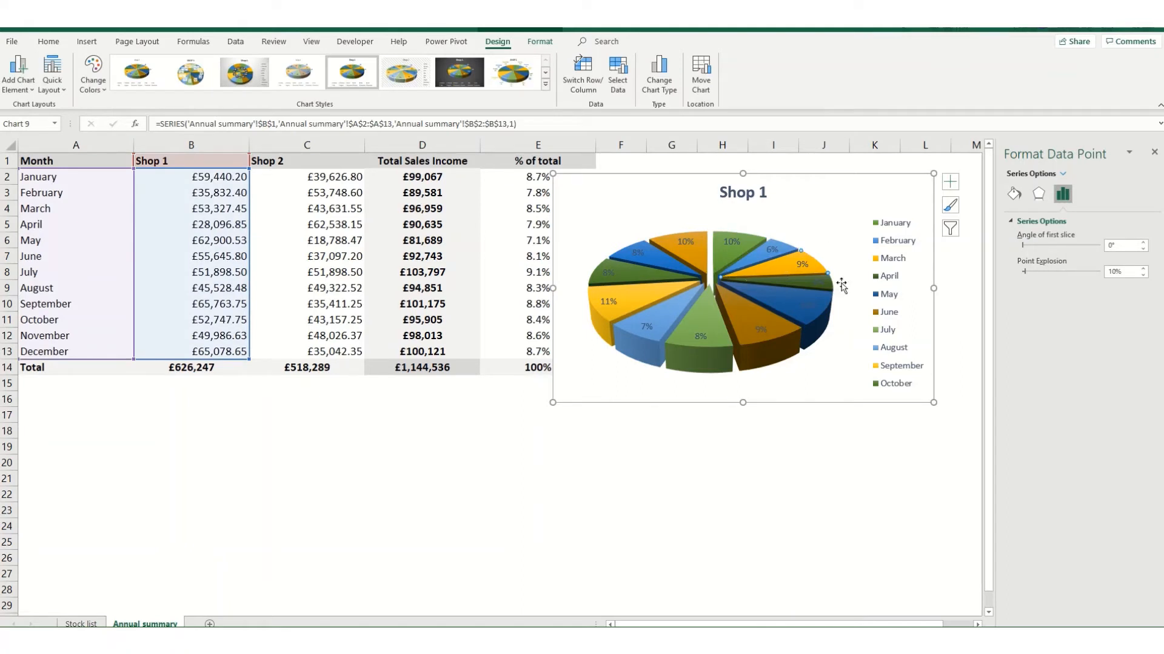
left_click(1143, 270)
left_click(1143, 270)
left_click(1143, 270)
left_click(1143, 269)
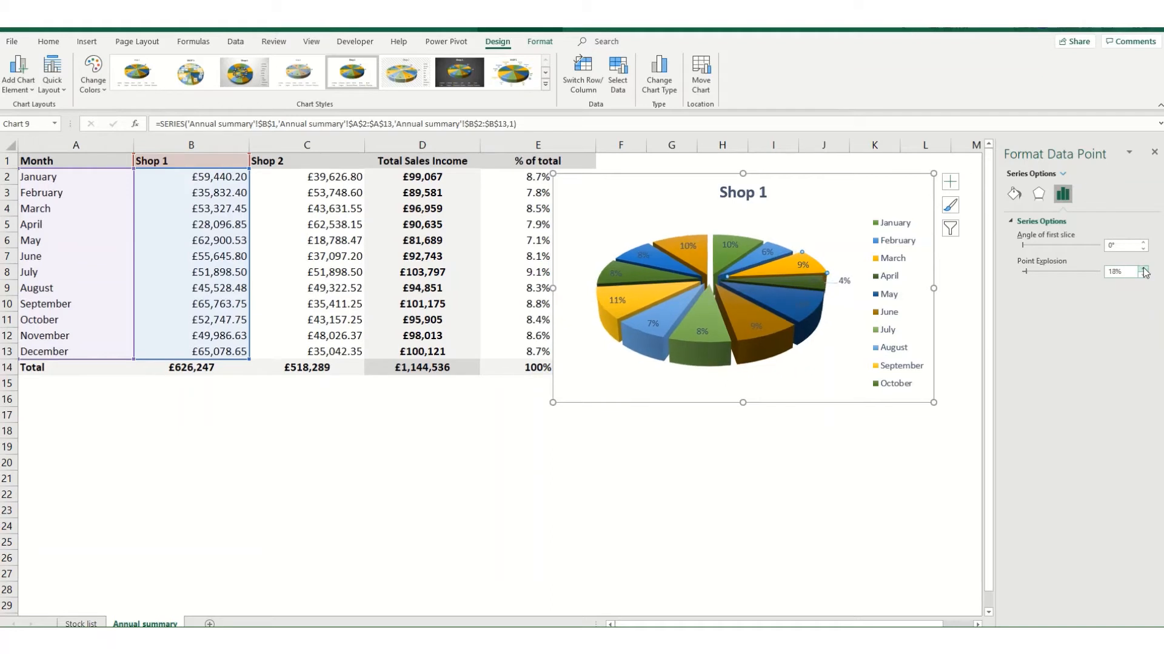
left_click(1143, 270)
left_click(1143, 270)
left_click(1143, 270)
left_click(1143, 269)
left_click(1143, 270)
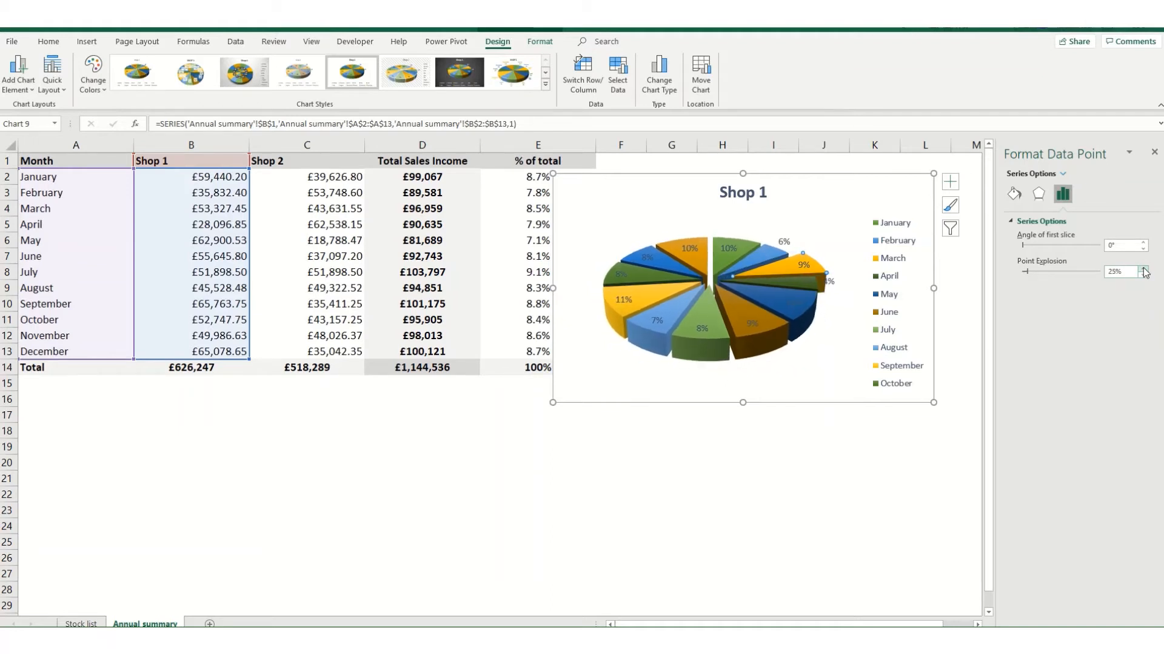
left_click(1143, 270)
left_click(1143, 269)
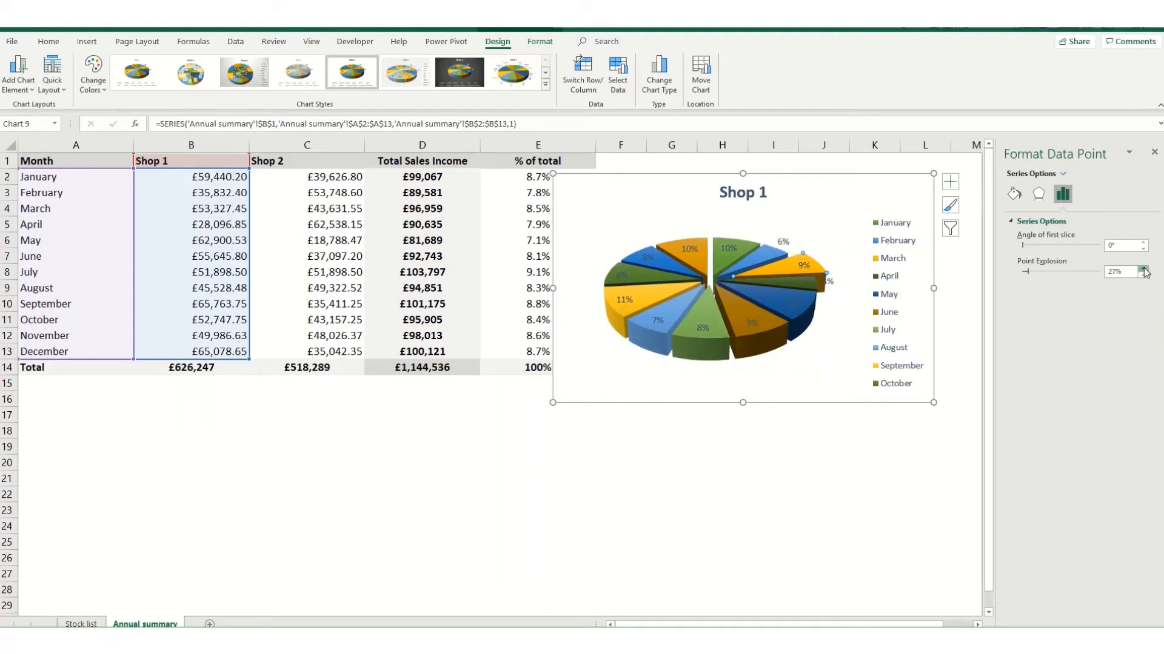
left_click(1143, 270)
left_click(1143, 269)
left_click(1142, 269)
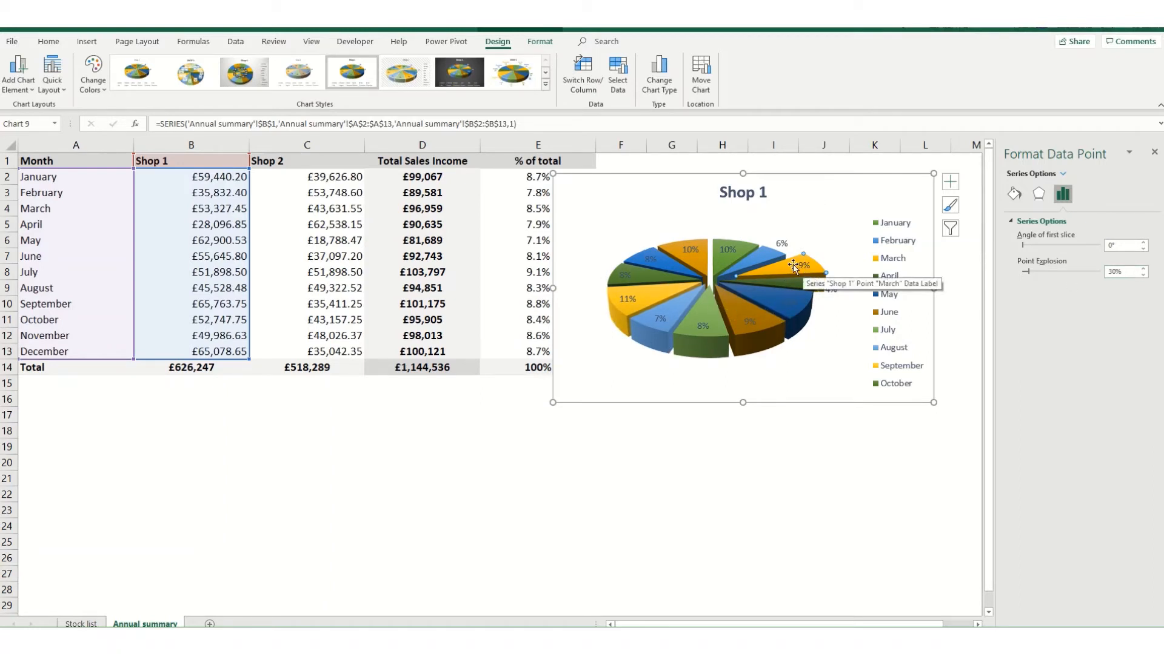
Add the sales value beside the percentage in the pie chart's data labels.
left_click(782, 245)
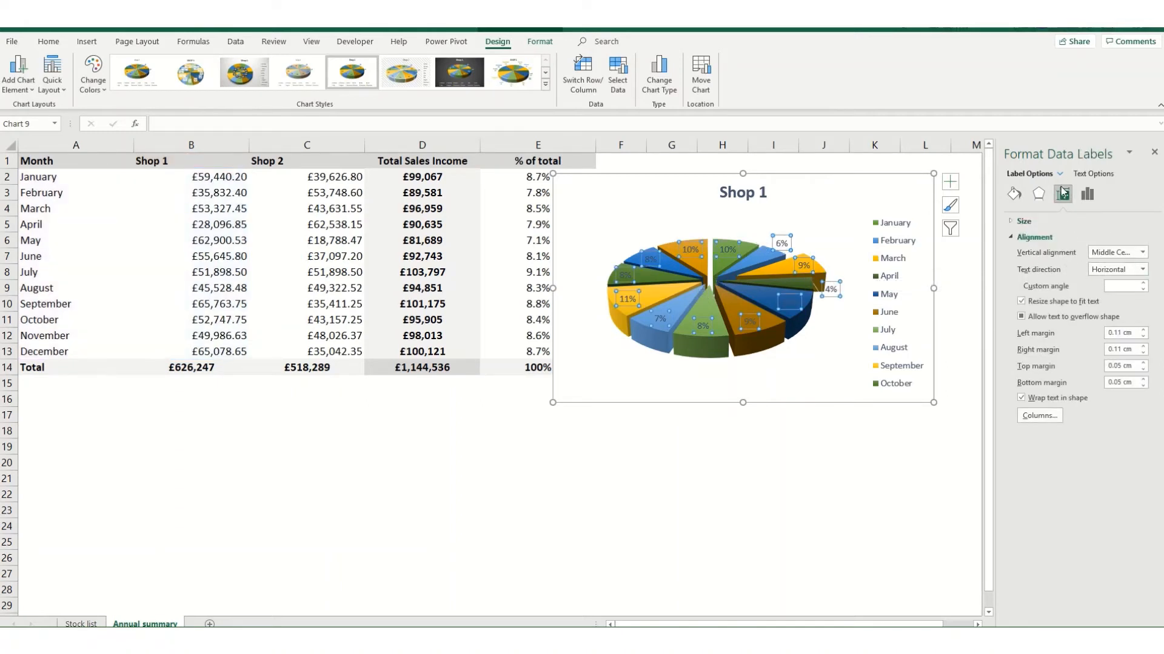
left_click(1087, 194)
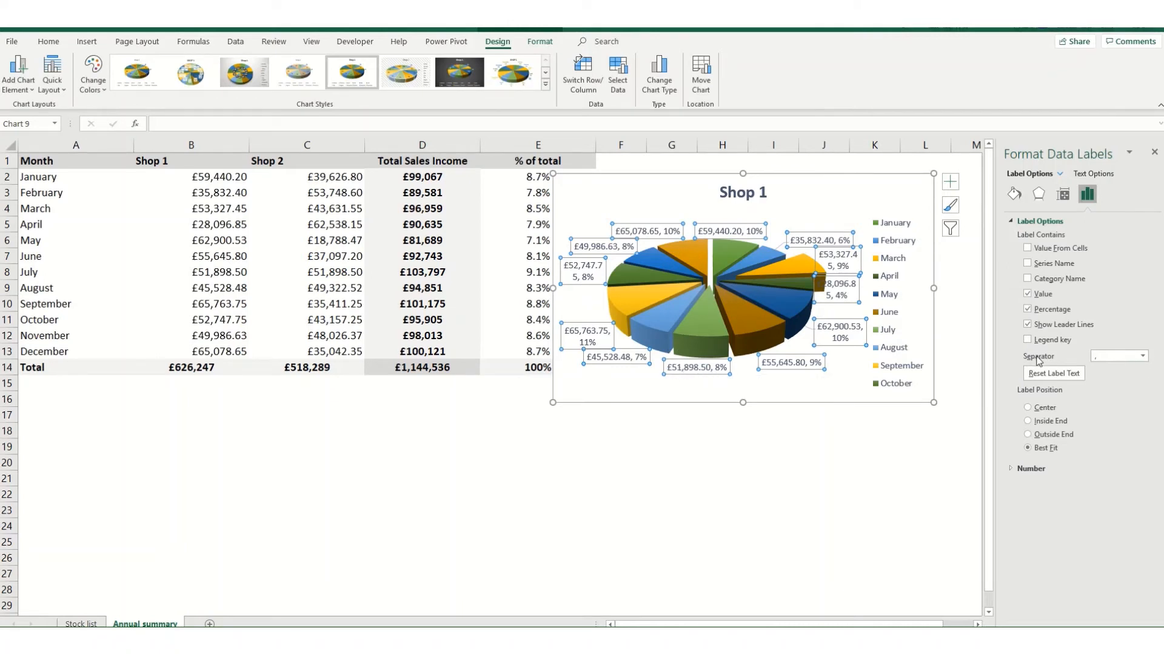
Set the separator between value and percentage in the pie chart's data labels to New Line.
left_click(1142, 357)
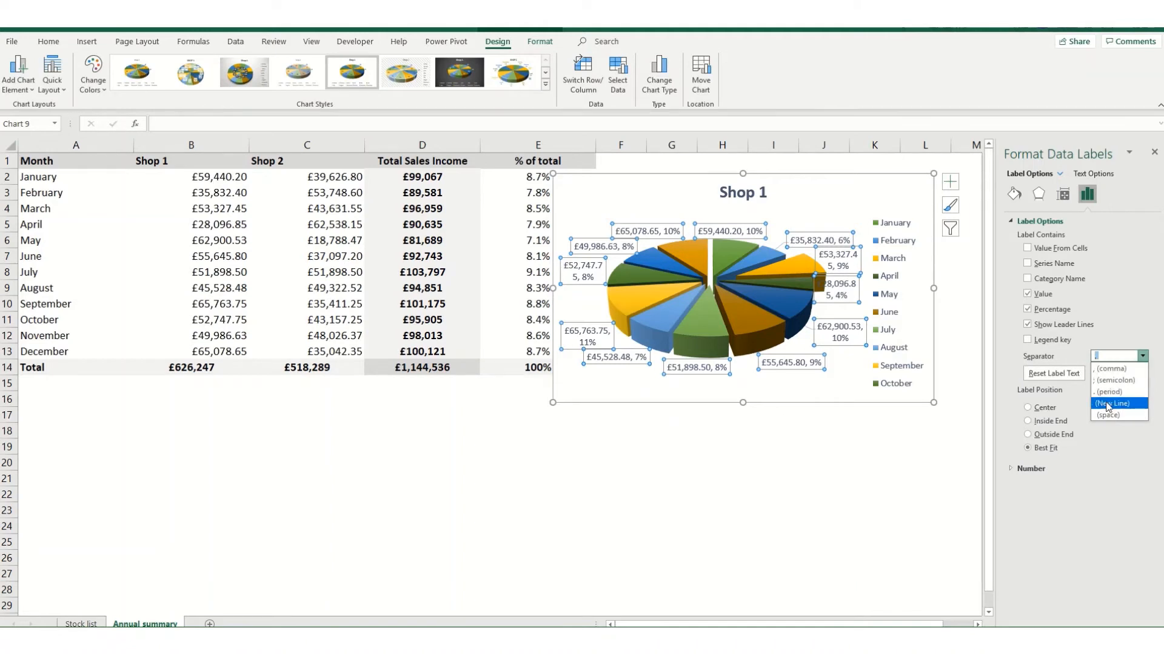
left_click(1106, 403)
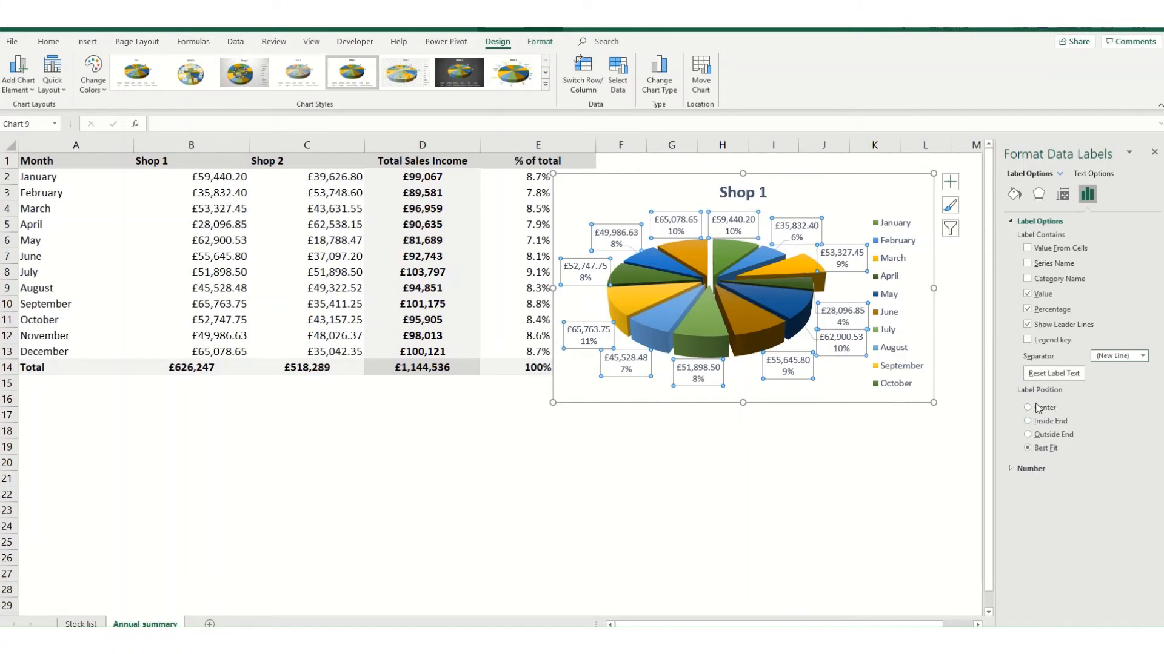
Try the Outside End, Inside End and Center positions for the data labels and return them to Best Fit.
left_click(1028, 435)
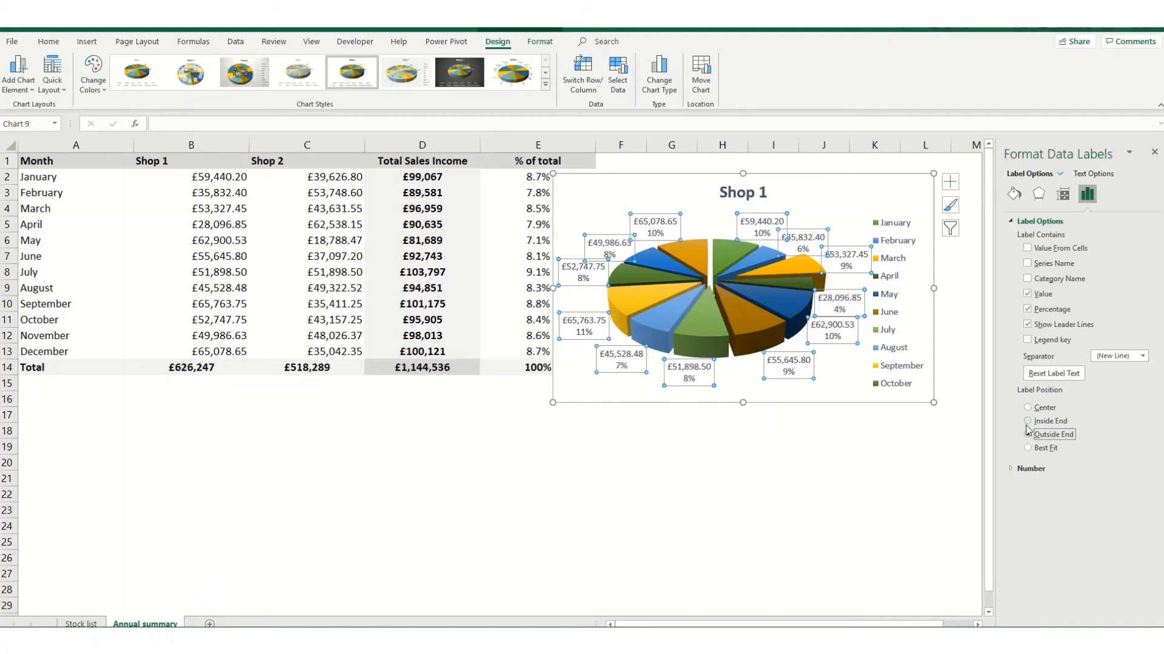
left_click(1027, 422)
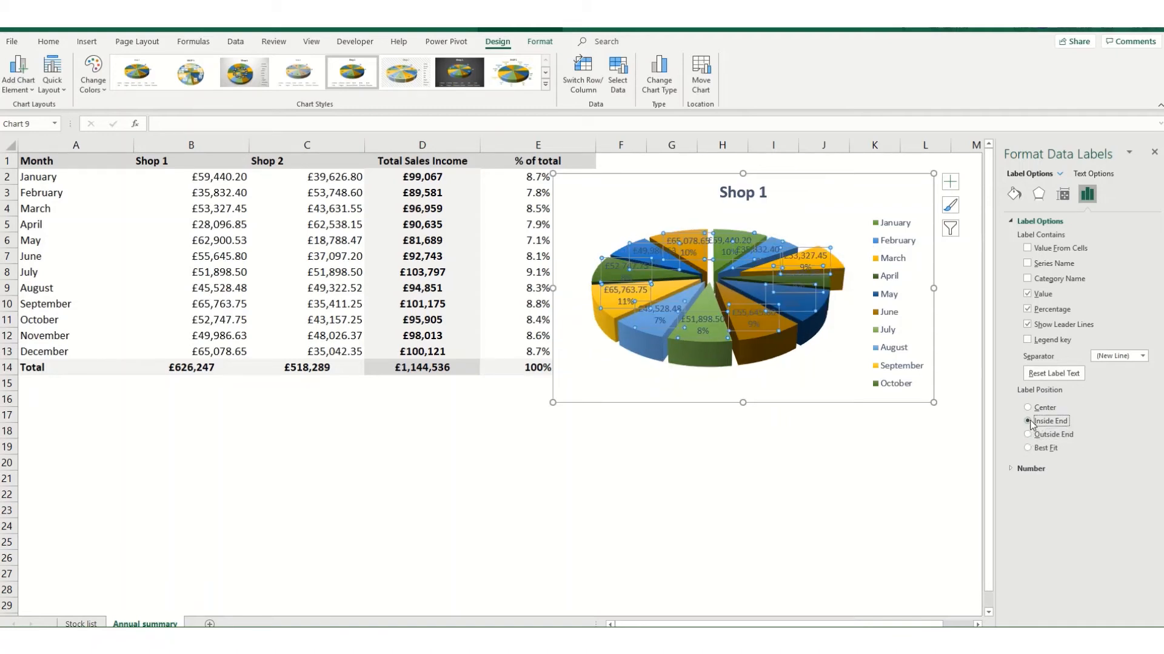
left_click(1029, 409)
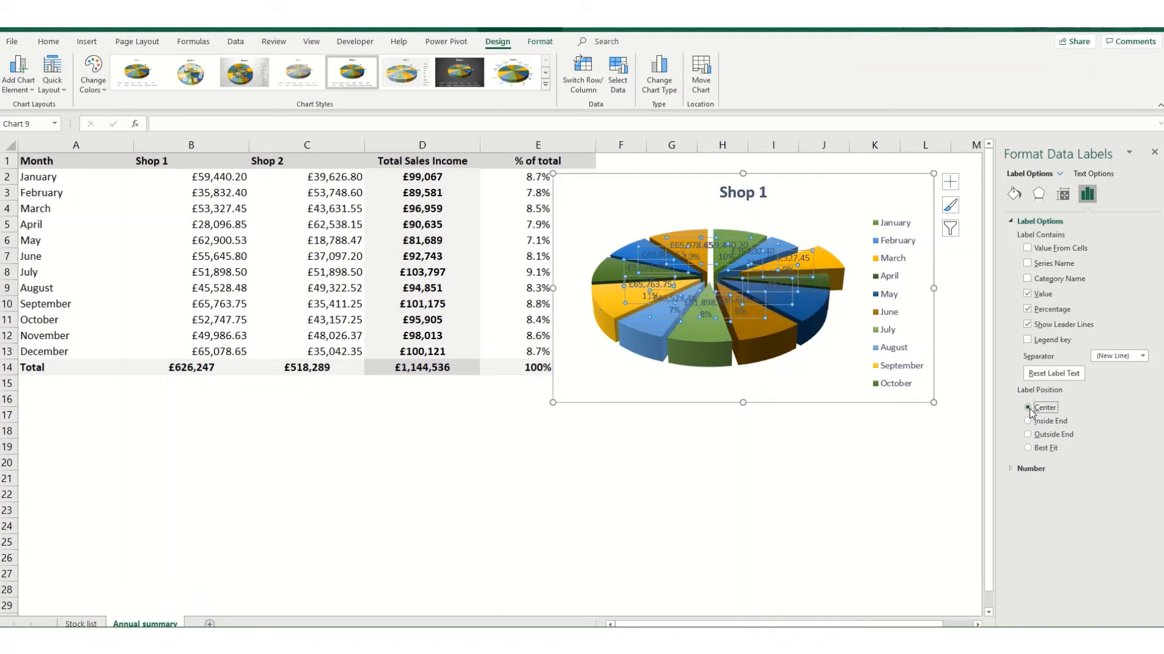
left_click(1028, 449)
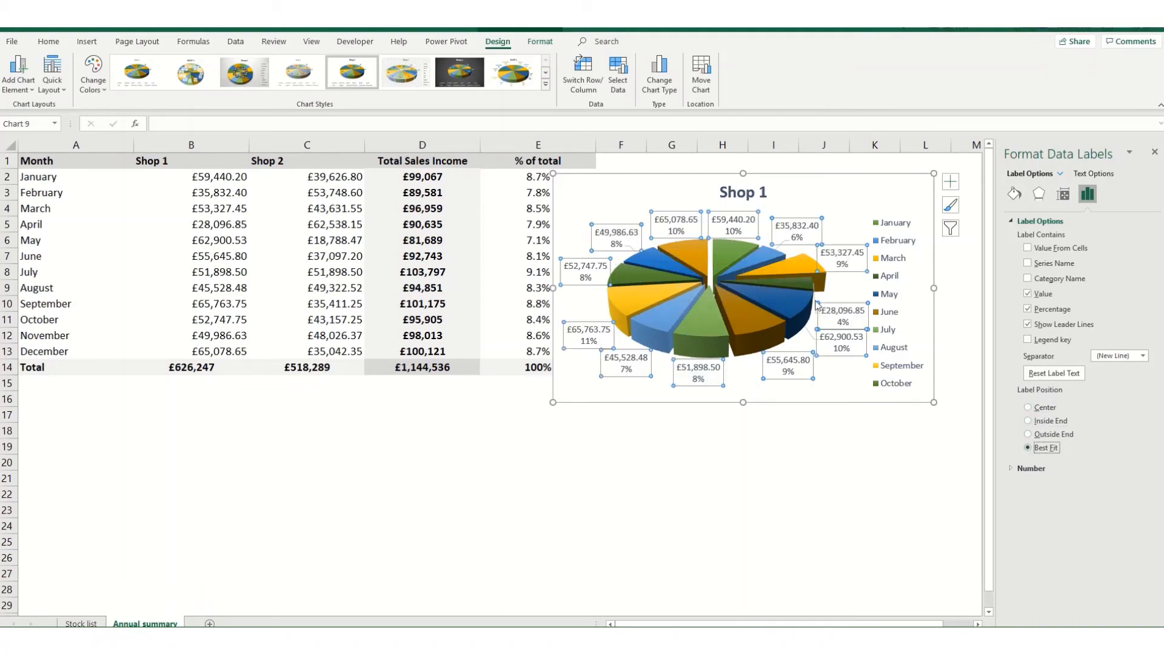
Try moving only the February data label slightly further up from its slice, and deselect the chart.
left_click(811, 219)
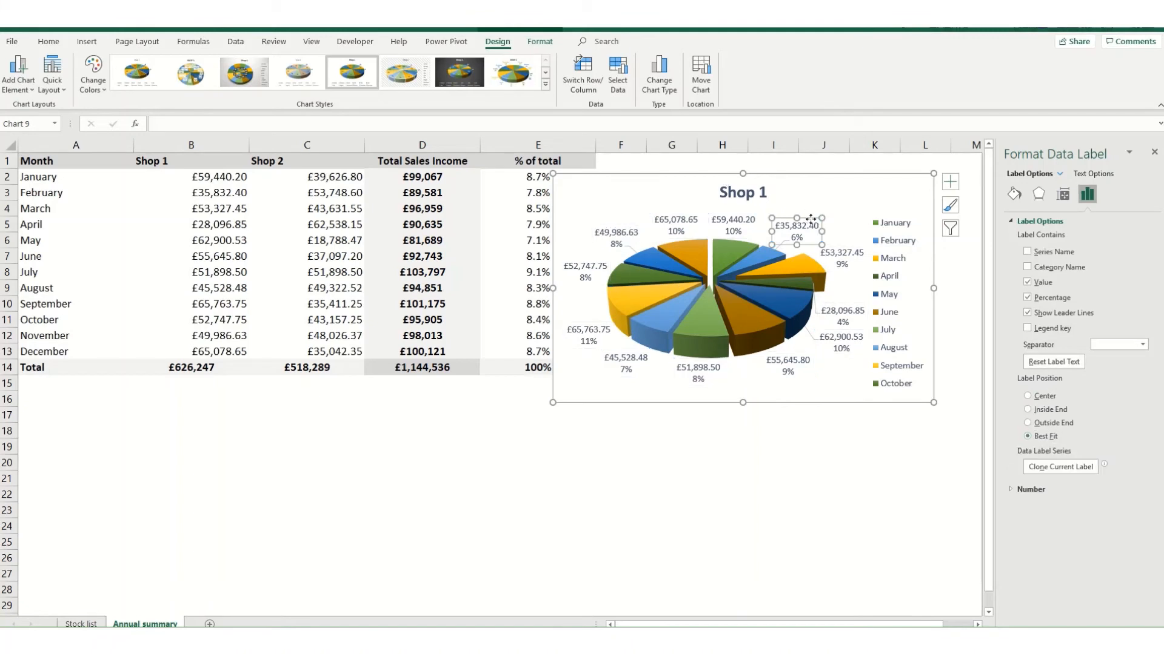
left_click_drag(811, 219, 815, 209)
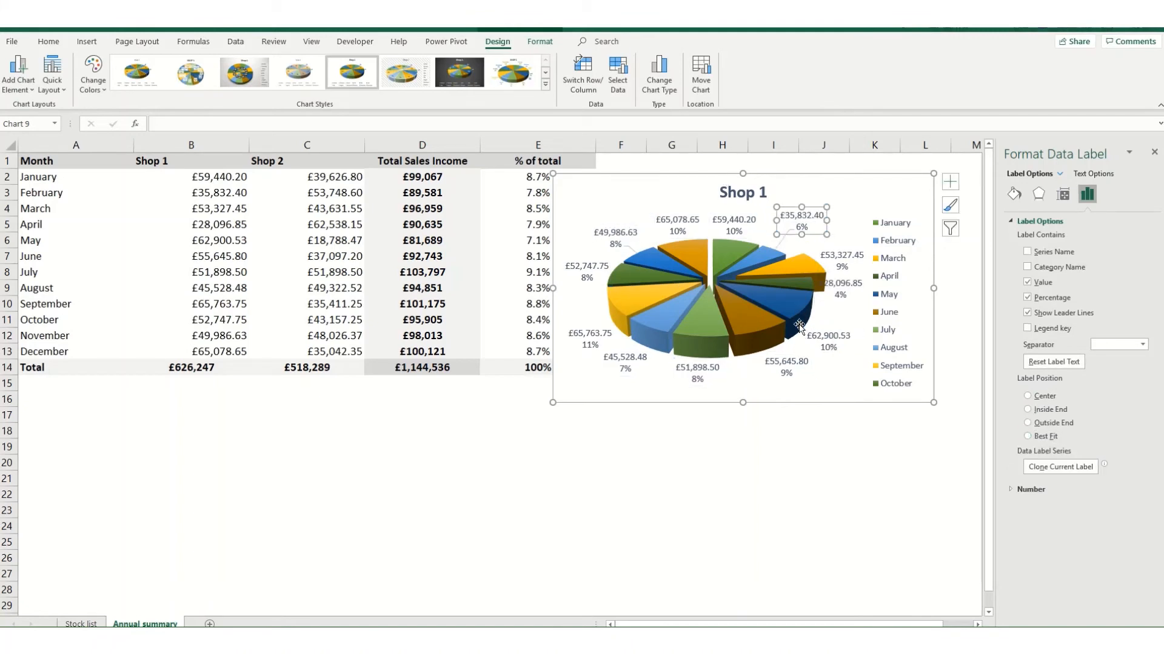
left_click(830, 460)
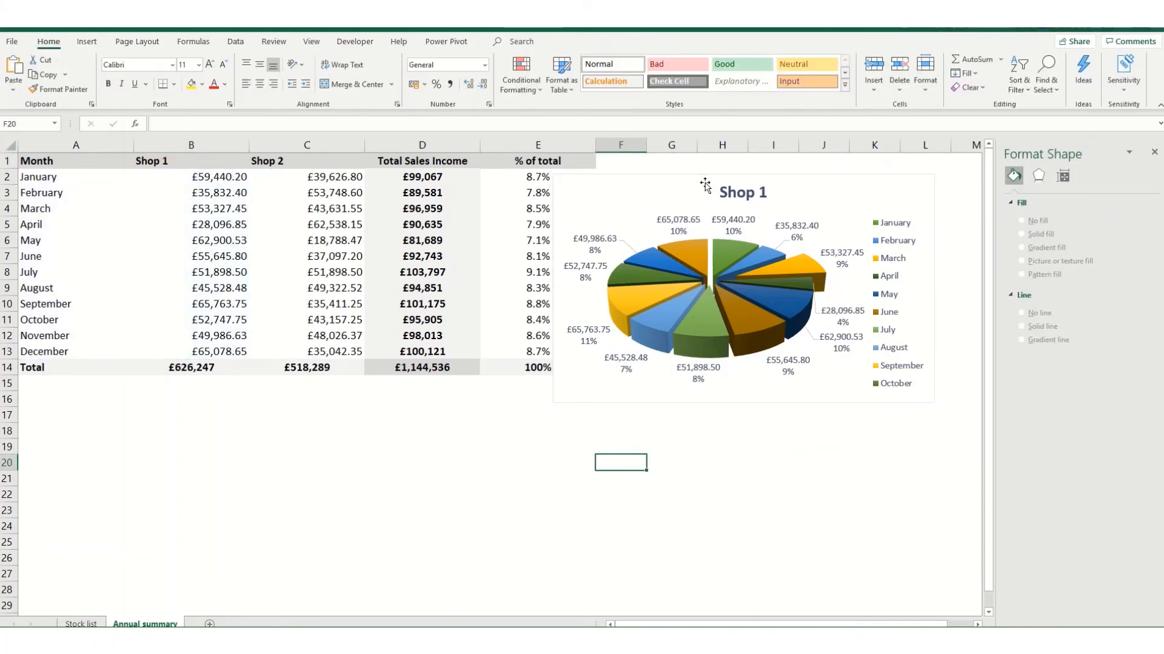
Copy the Shop 1 pie chart, place the copy directly below the original, and switch the copy's source data to the Shop 2 column.
mouse_move(668, 284)
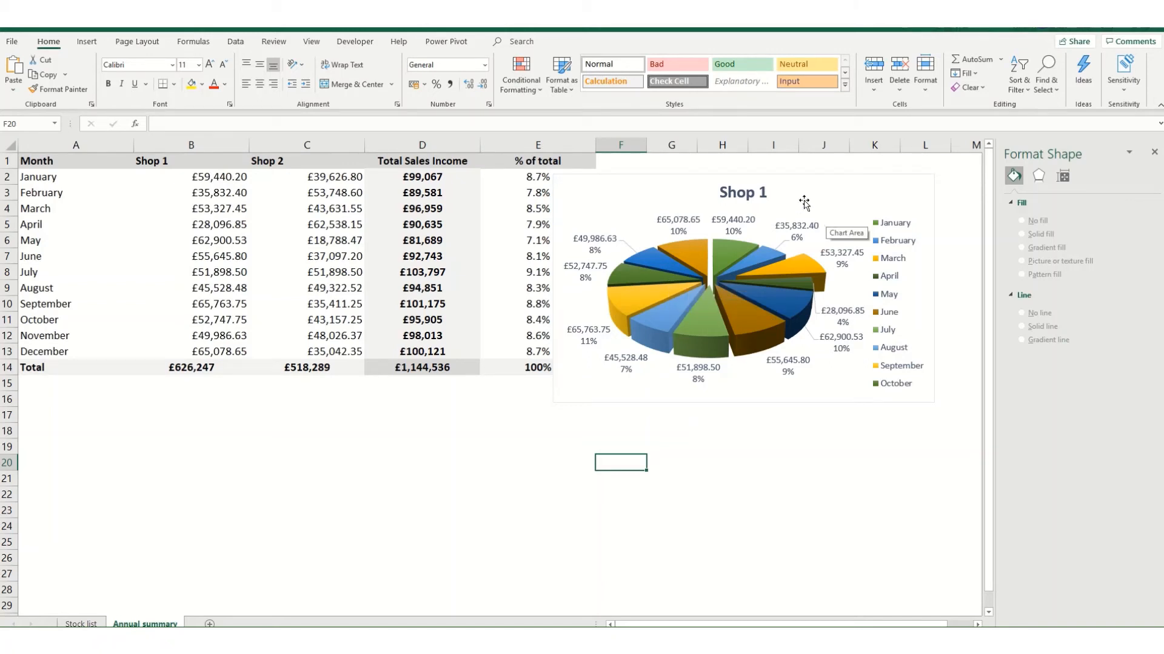
left_click(827, 187)
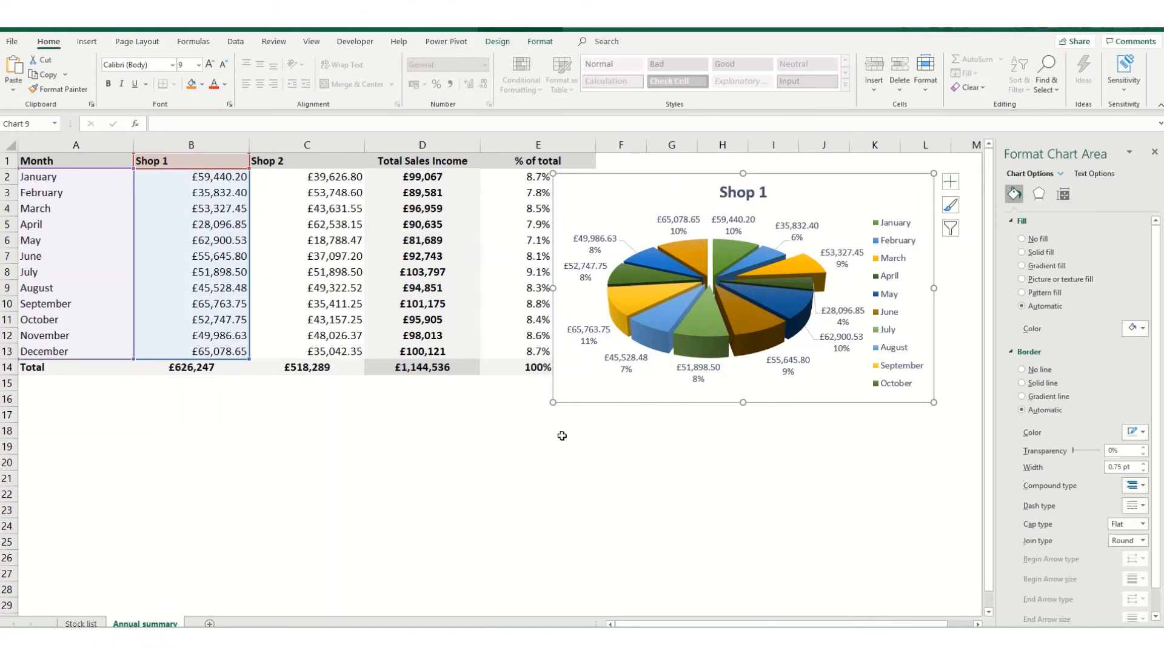
right_click(574, 206)
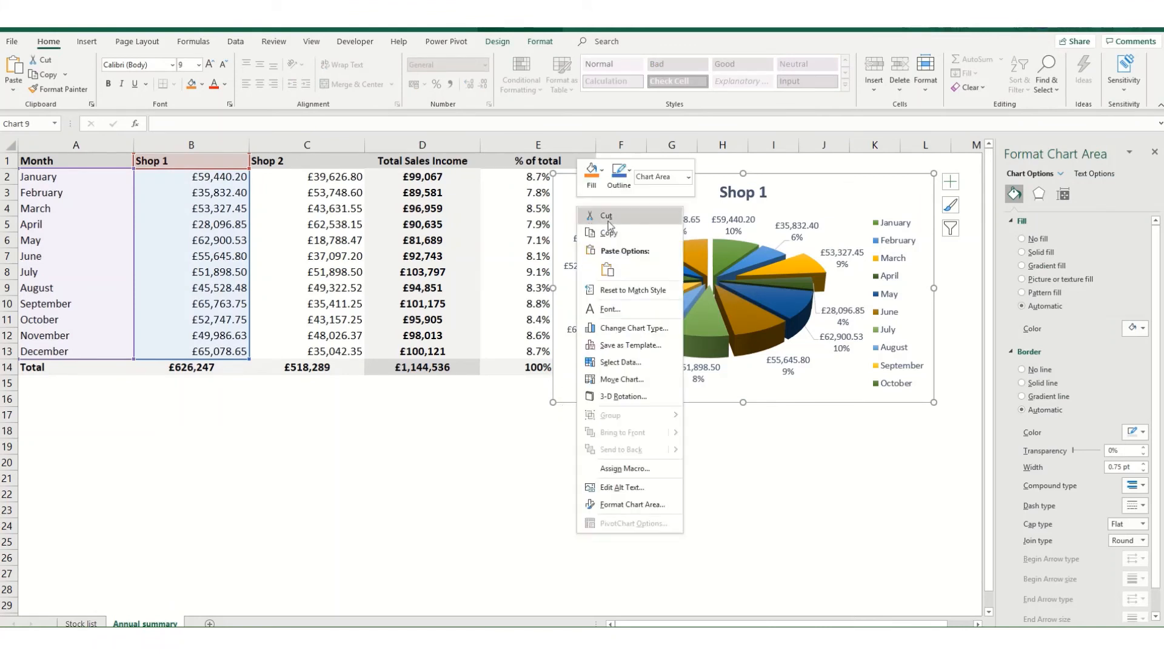
key("Escape")
left_click(568, 414)
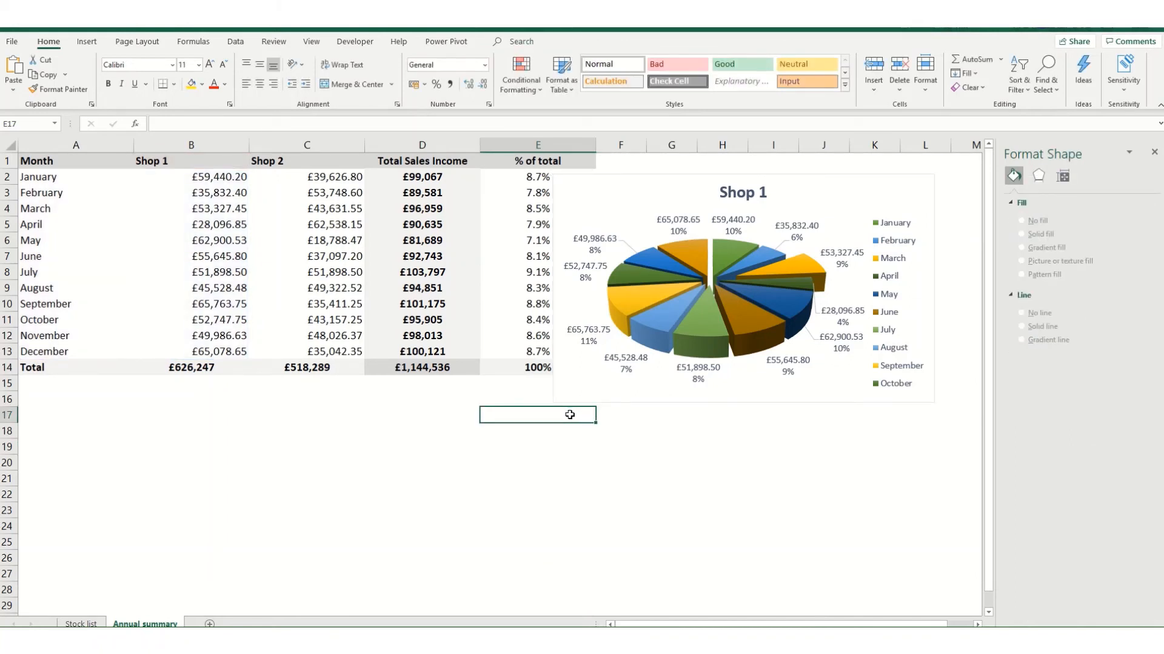
key("ctrl+v")
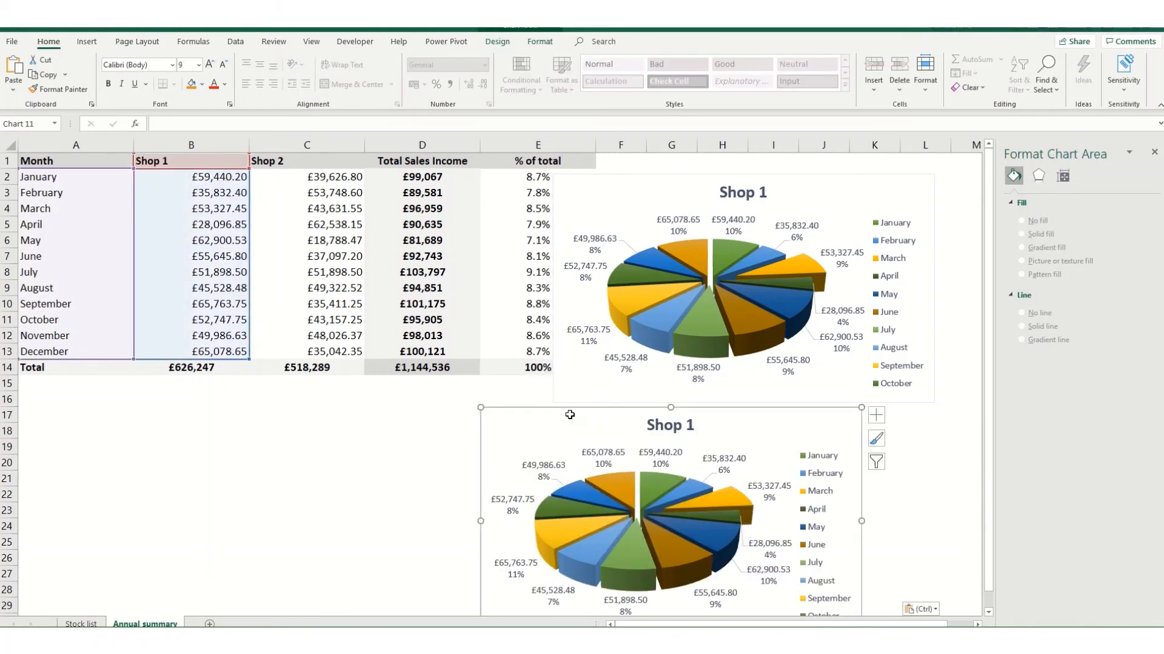
left_click_drag(560, 423, 622, 418)
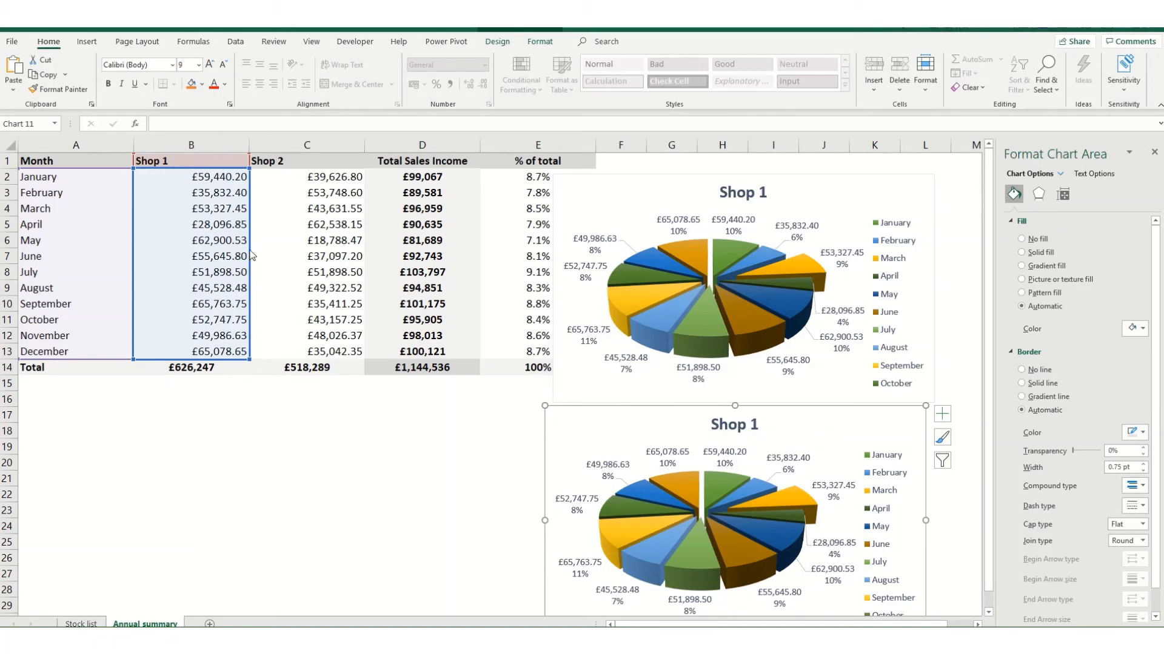
left_click_drag(250, 255, 291, 258)
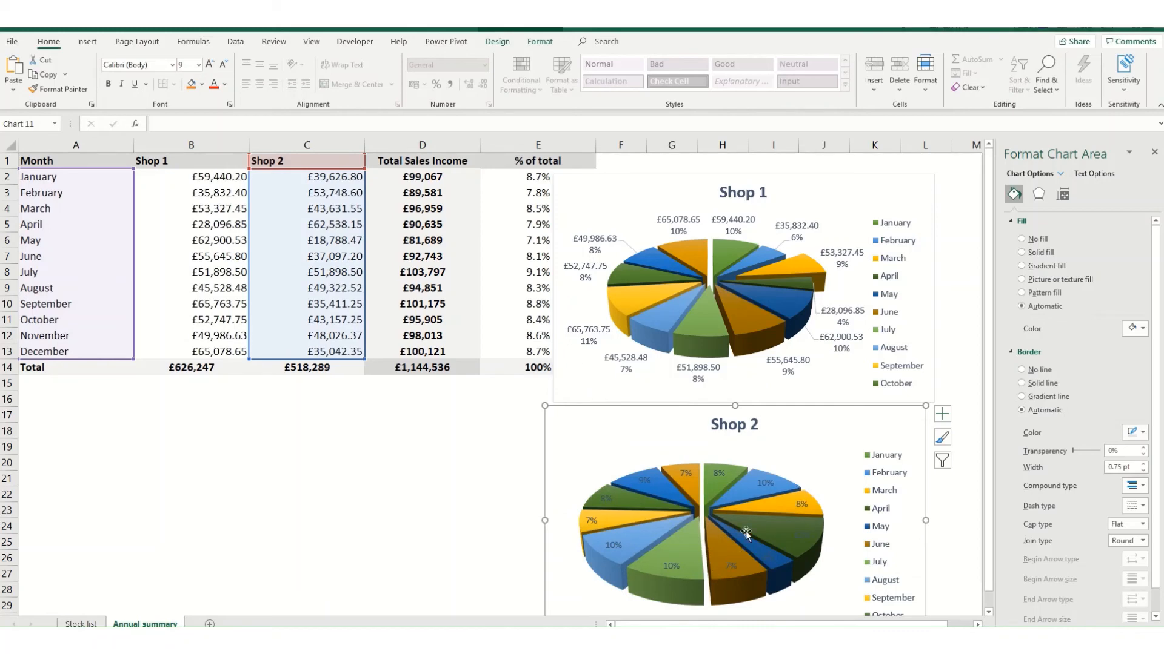
Add the sales value to the percentages in the Shop 2 chart's data labels, using New Line as the separator.
left_click(765, 485)
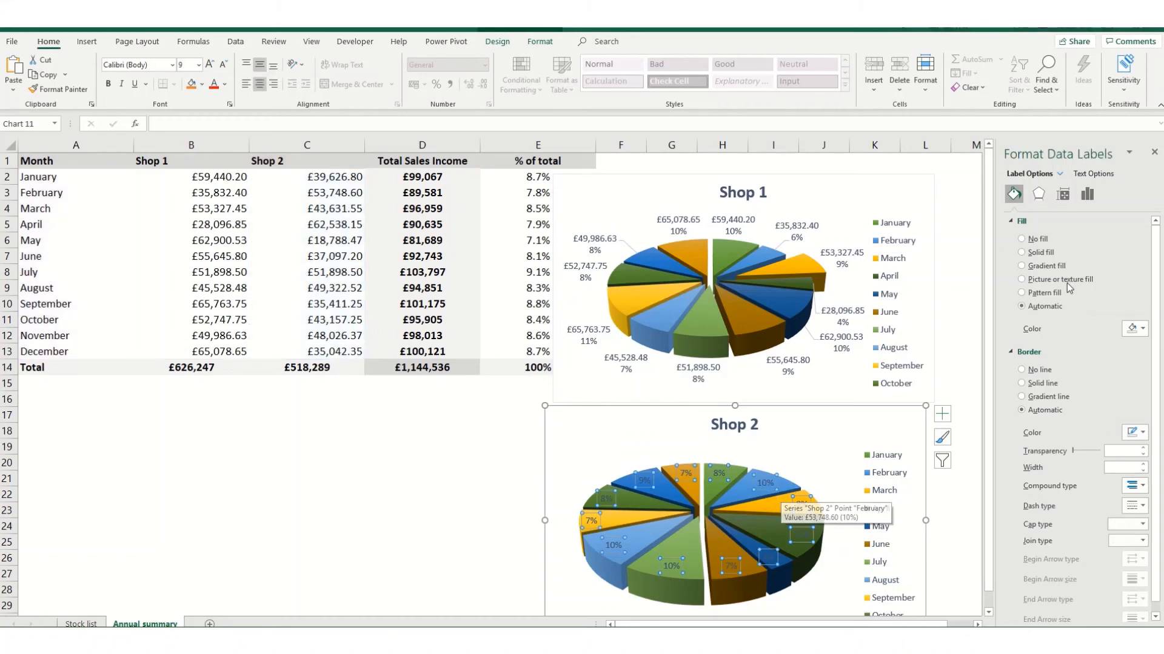
left_click(1088, 194)
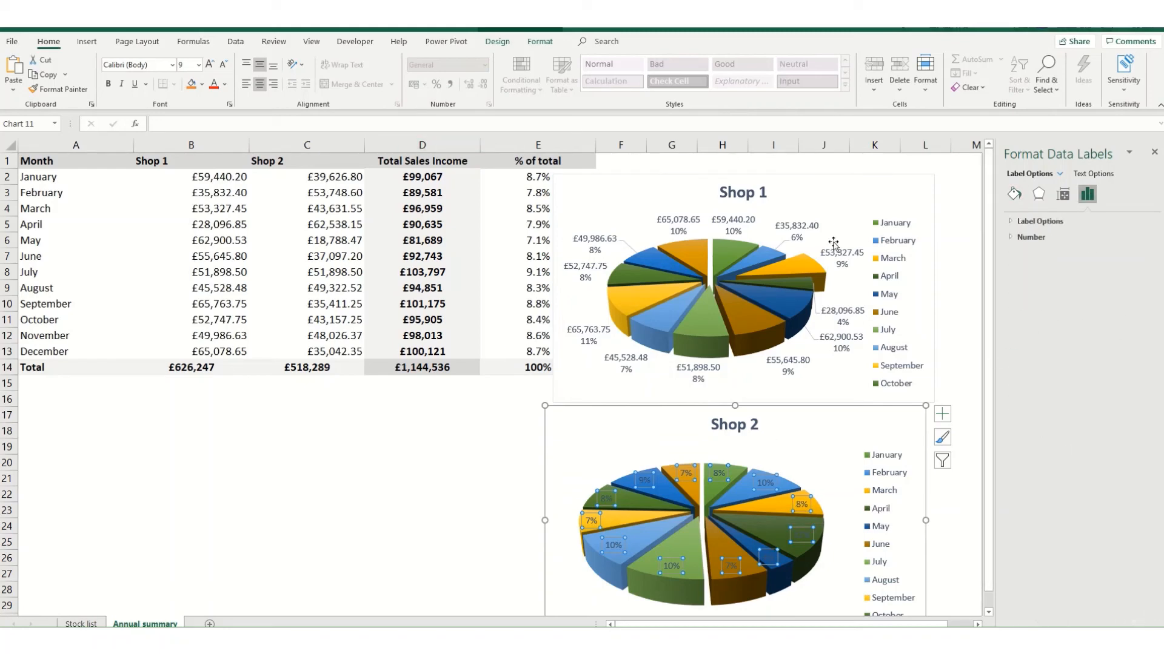
left_click(1012, 223)
left_click(1038, 294)
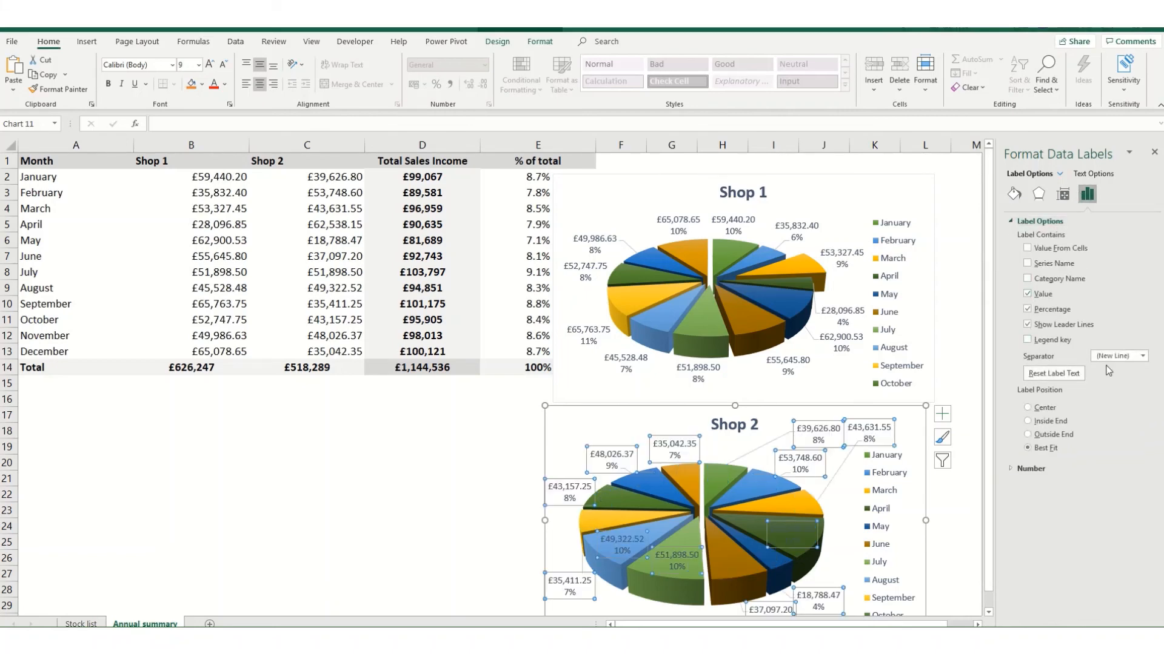
left_click(1114, 356)
left_click(1112, 357)
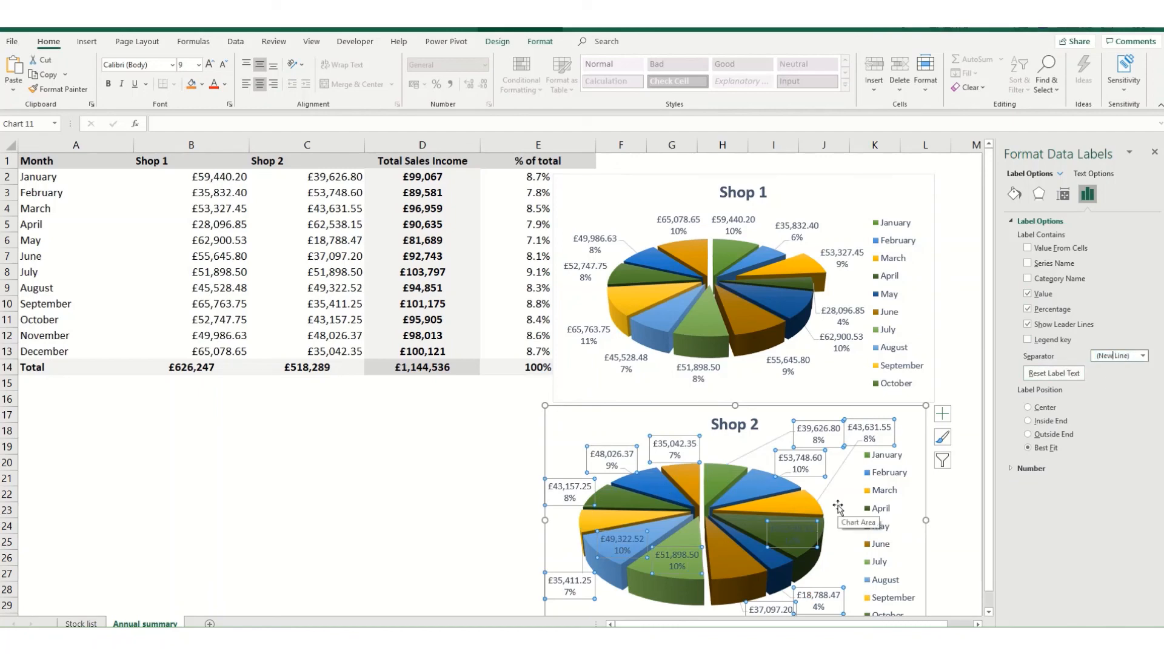
scroll(838, 507, "down", 2)
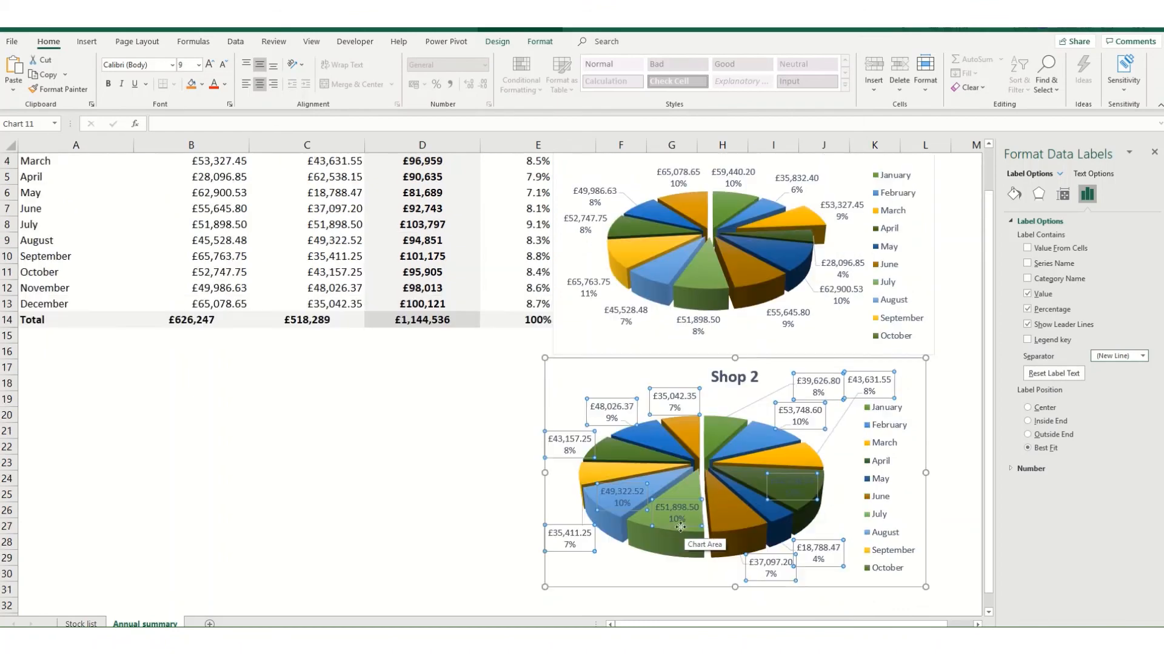
scroll(708, 536, "up", 1)
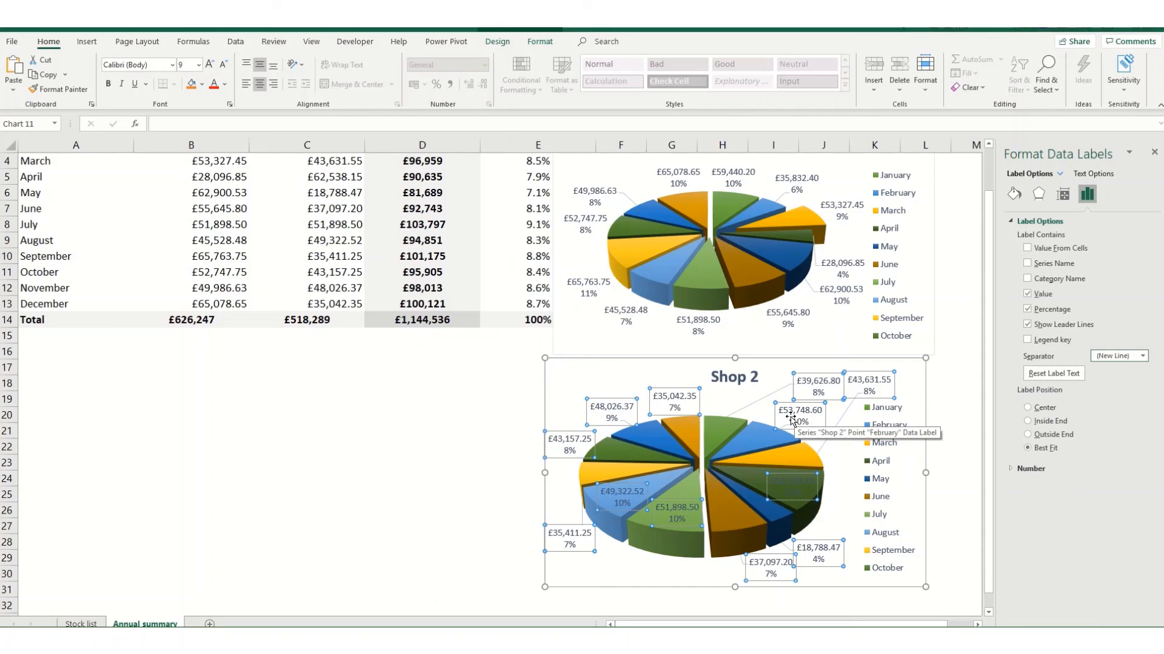
scroll(358, 391, "up", 1)
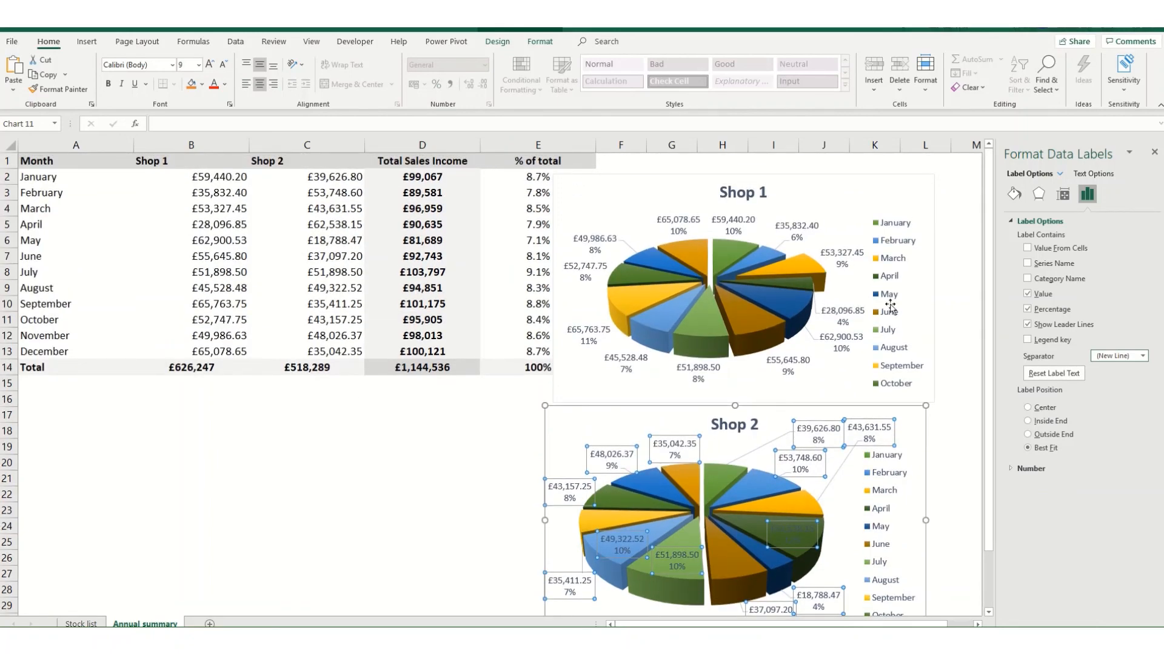